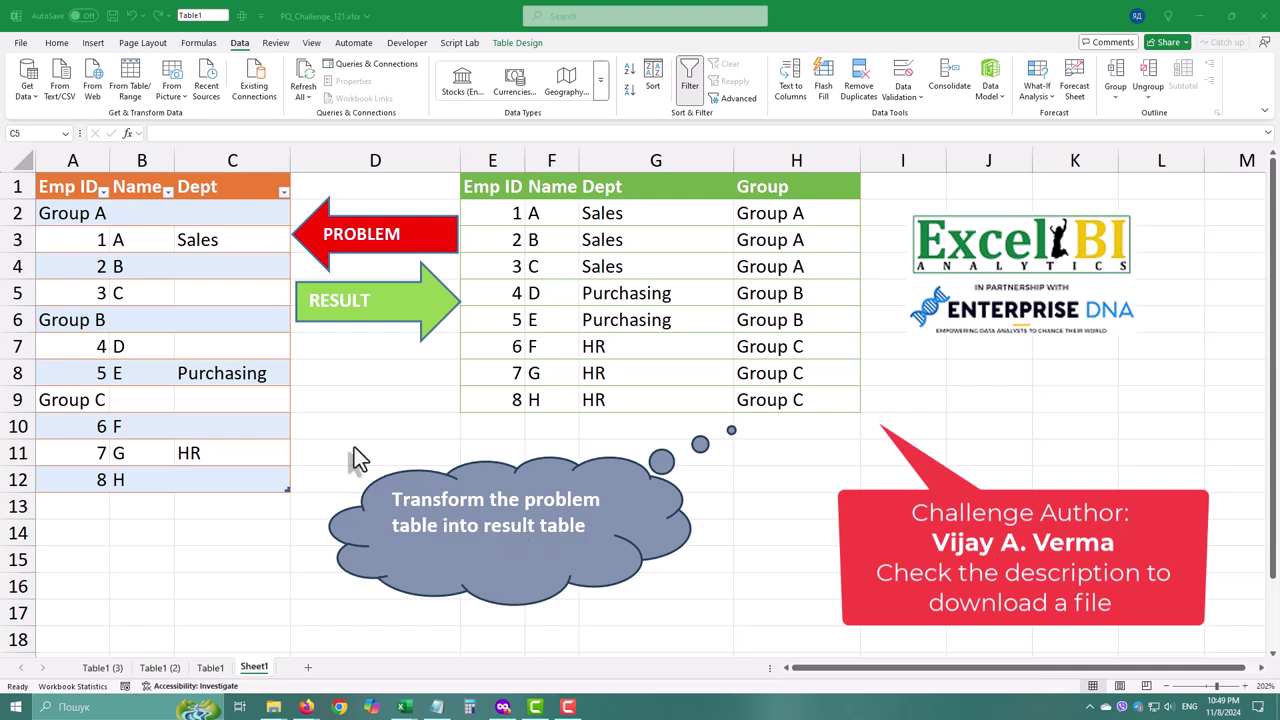
# Point out the Group A, Group B and Group C labels and an employee row in Table1
pyautogui.click(94, 212)
pyautogui.keyDown('ctrl'); pyautogui.click(92, 319); pyautogui.keyUp('ctrl')
pyautogui.keyDown('ctrl'); pyautogui.click(88, 400); pyautogui.keyUp('ctrl')
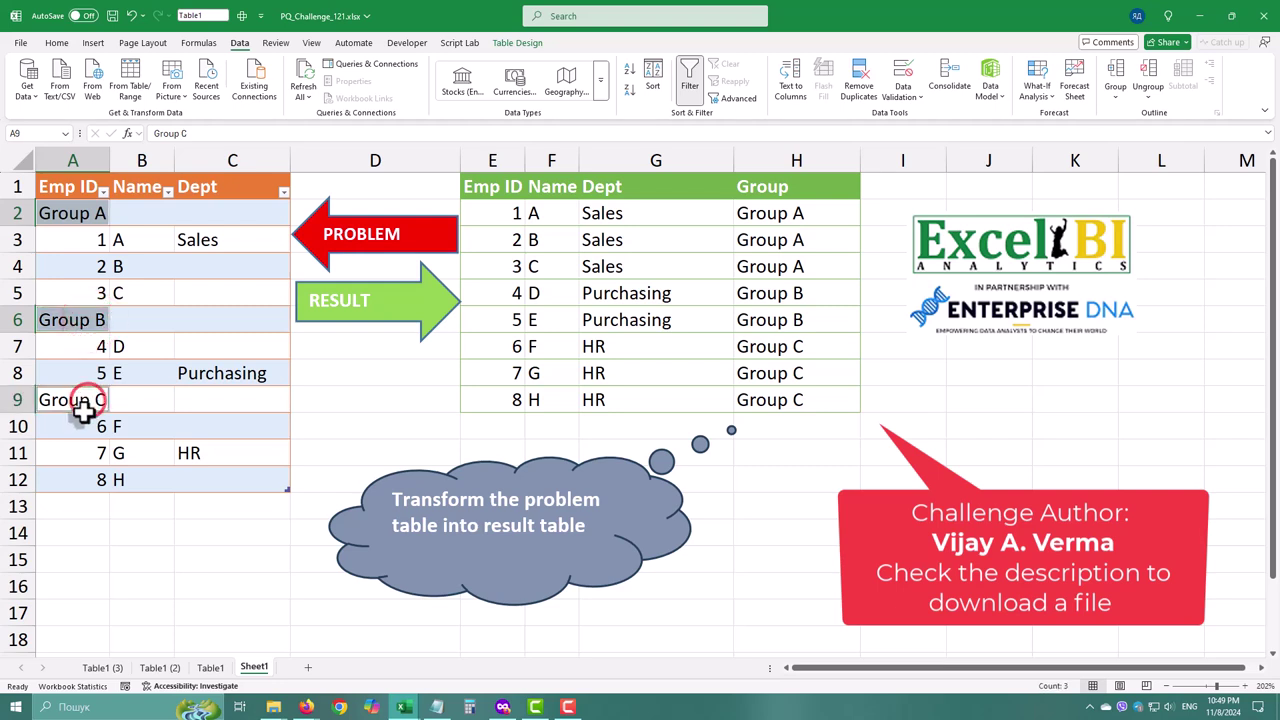
pyautogui.click(141, 265)
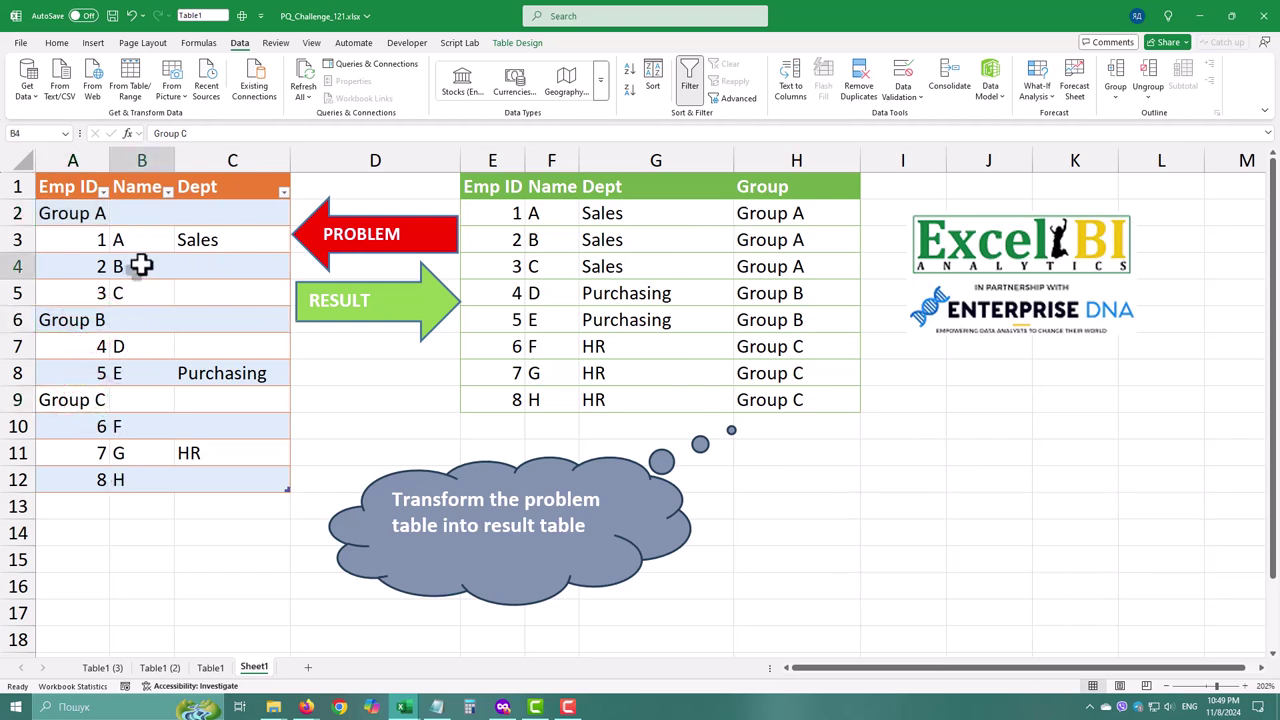
# Highlight the Sales, Purchasing and HR department cells, then select a single table cell
pyautogui.moveTo(208, 242); pyautogui.dragTo(205, 288)
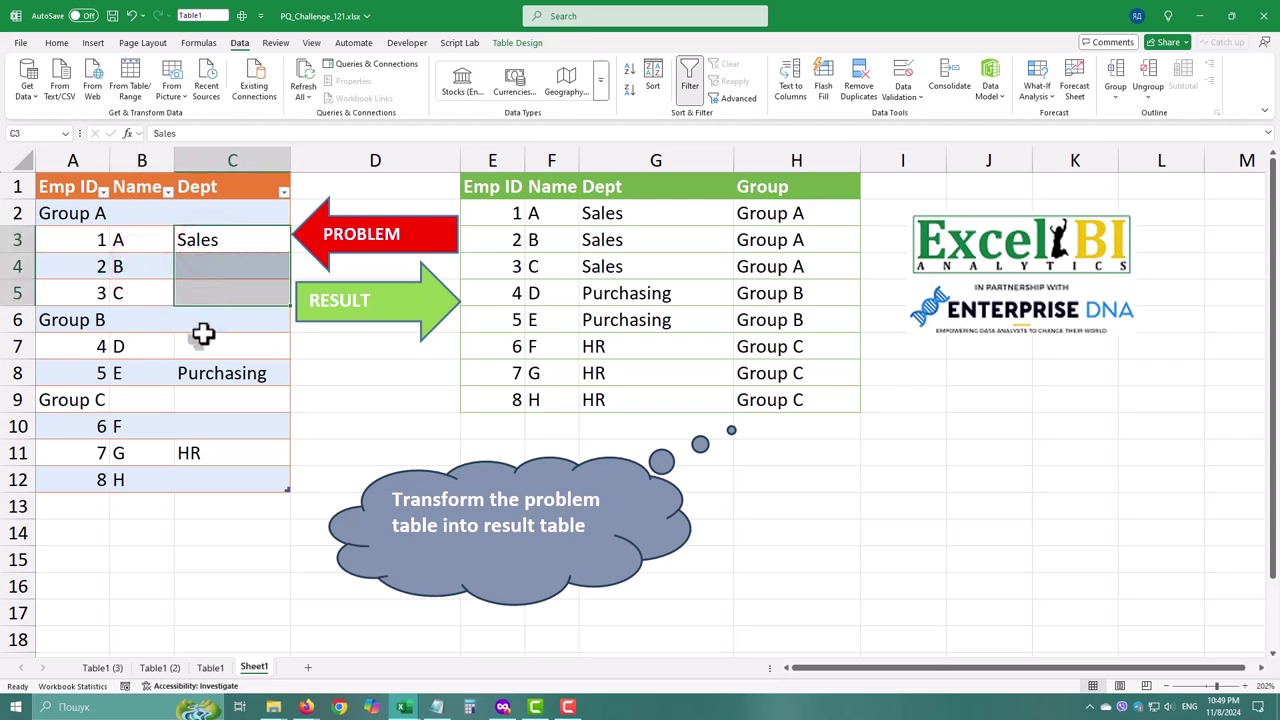
pyautogui.moveTo(208, 346); pyautogui.dragTo(208, 373)
pyautogui.moveTo(198, 432); pyautogui.dragTo(199, 479)
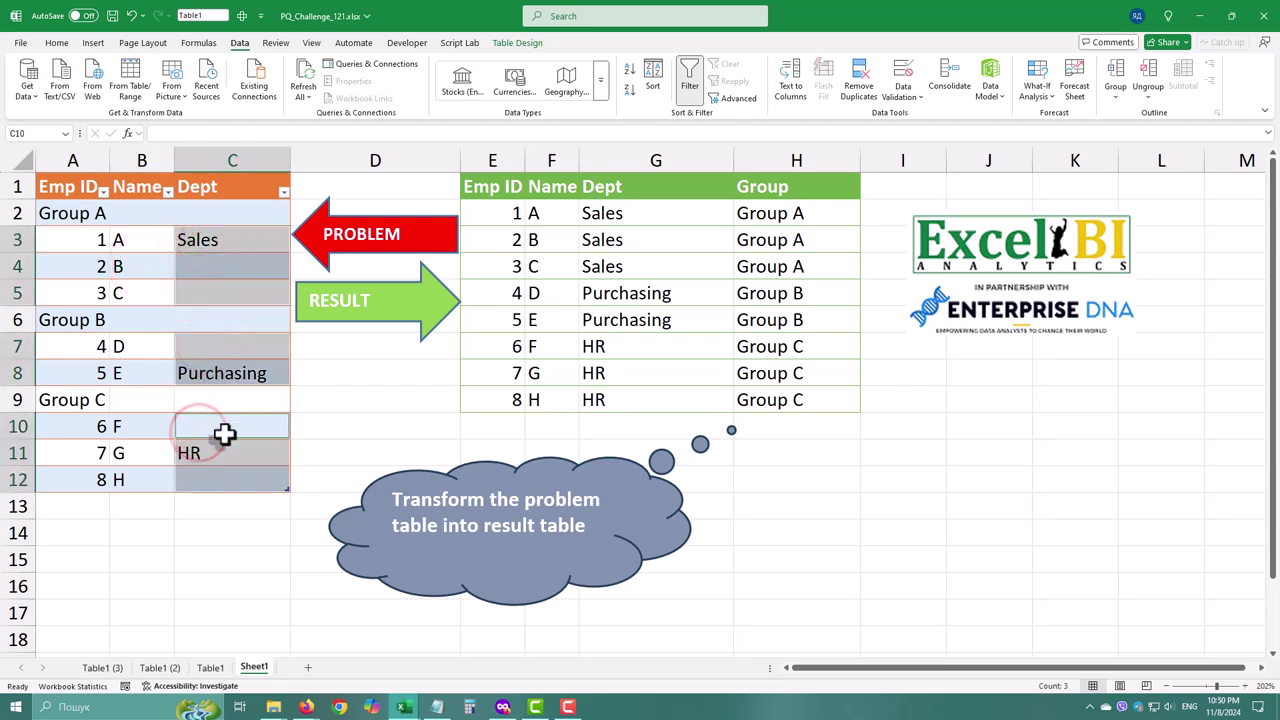
pyautogui.click(134, 283)
# Load Table1 into the Power Query Editor and point out the Group A and Group C header rows
pyautogui.click(128, 85)
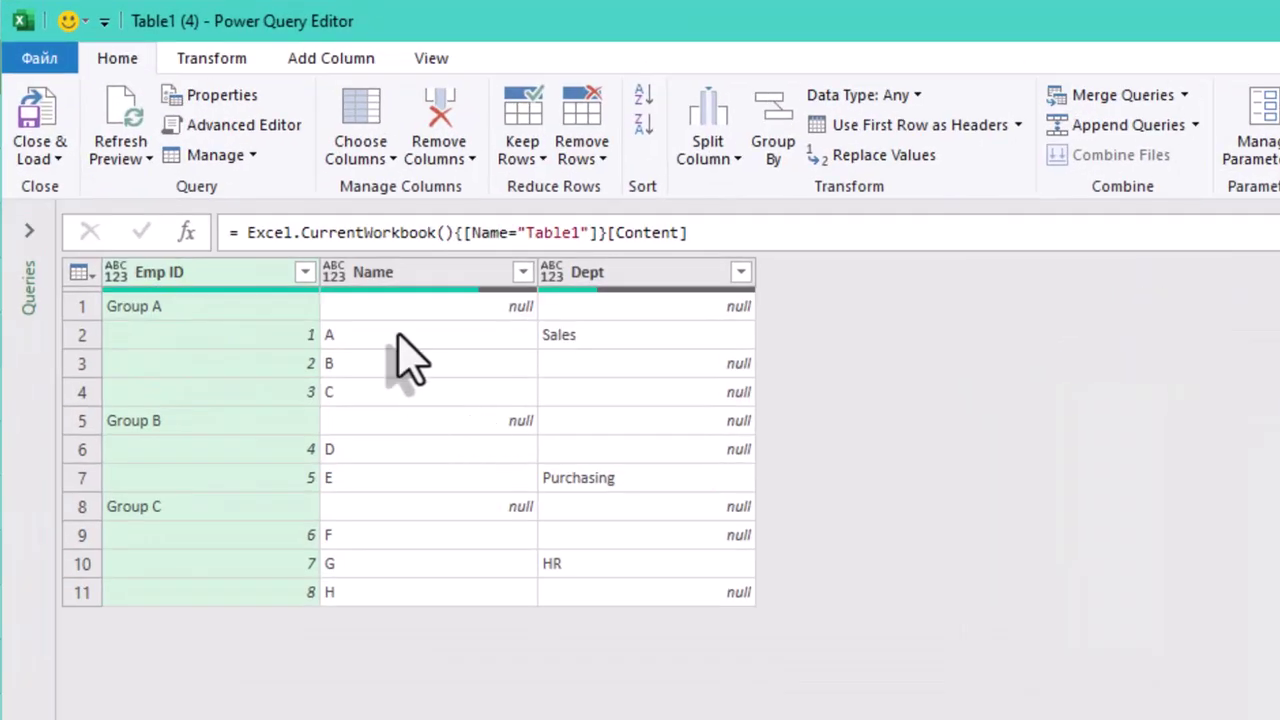
pyautogui.click(240, 304)
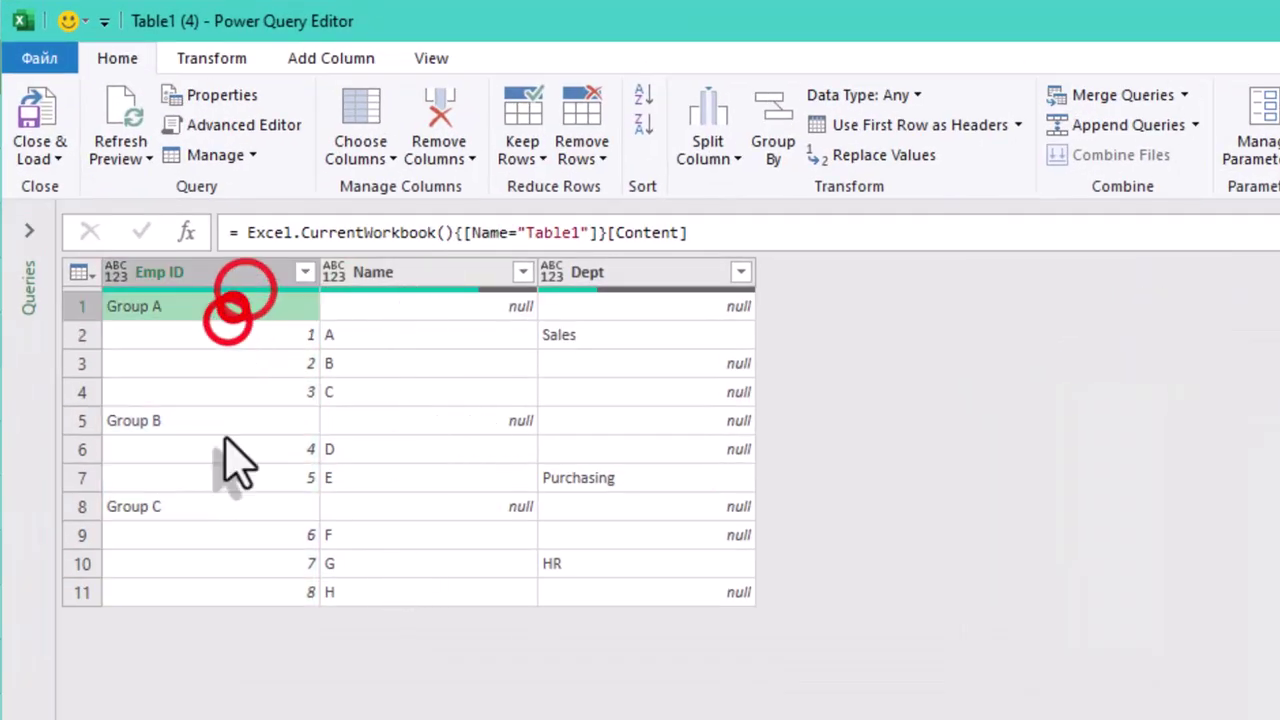
pyautogui.click(210, 508)
# Add a custom column named Group: if [Emp ID] is number then null else [Emp ID]
pyautogui.click(303, 56)
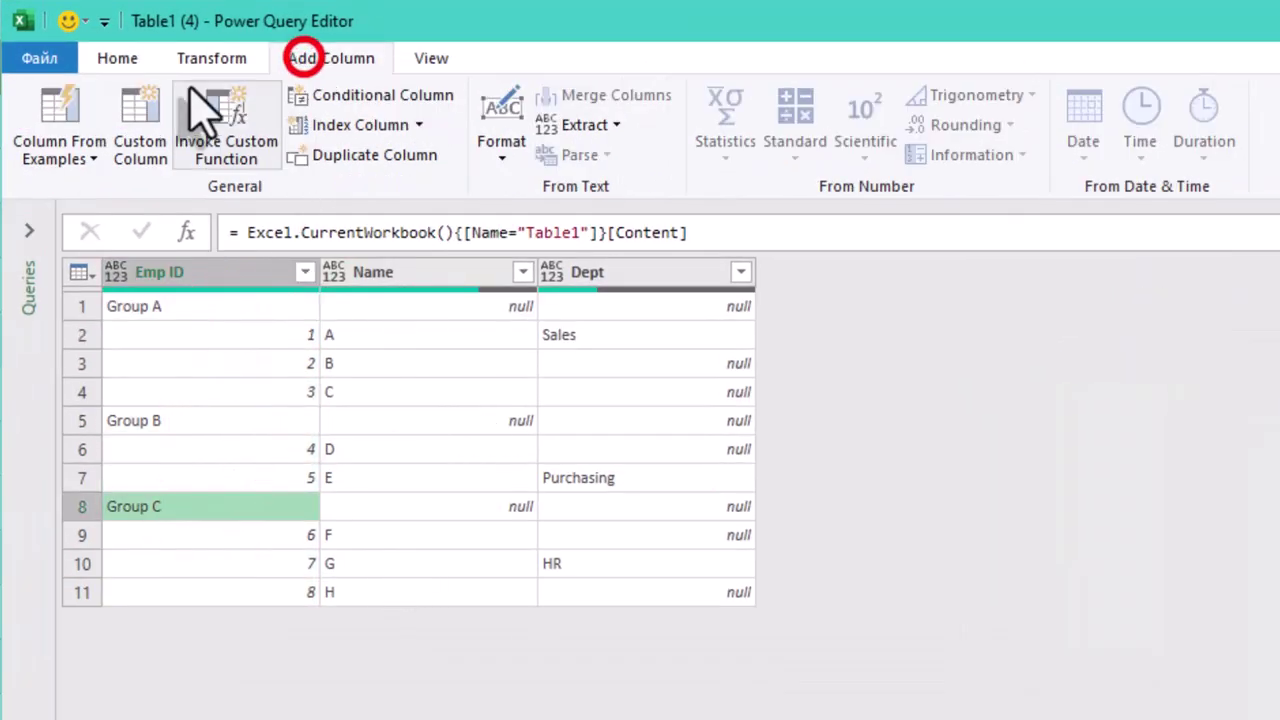
pyautogui.click(152, 88)
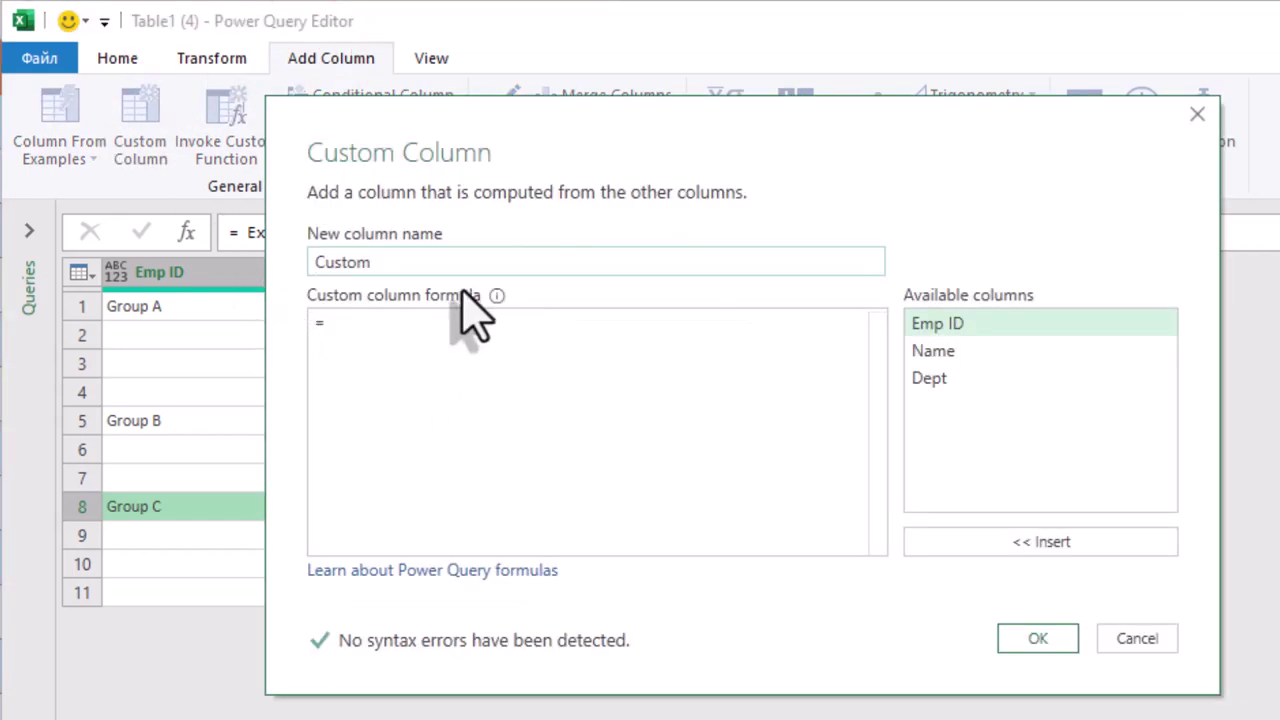
pyautogui.moveTo(443, 251); pyautogui.dragTo(257, 266)
pyautogui.click(429, 352)
pyautogui.write('if')
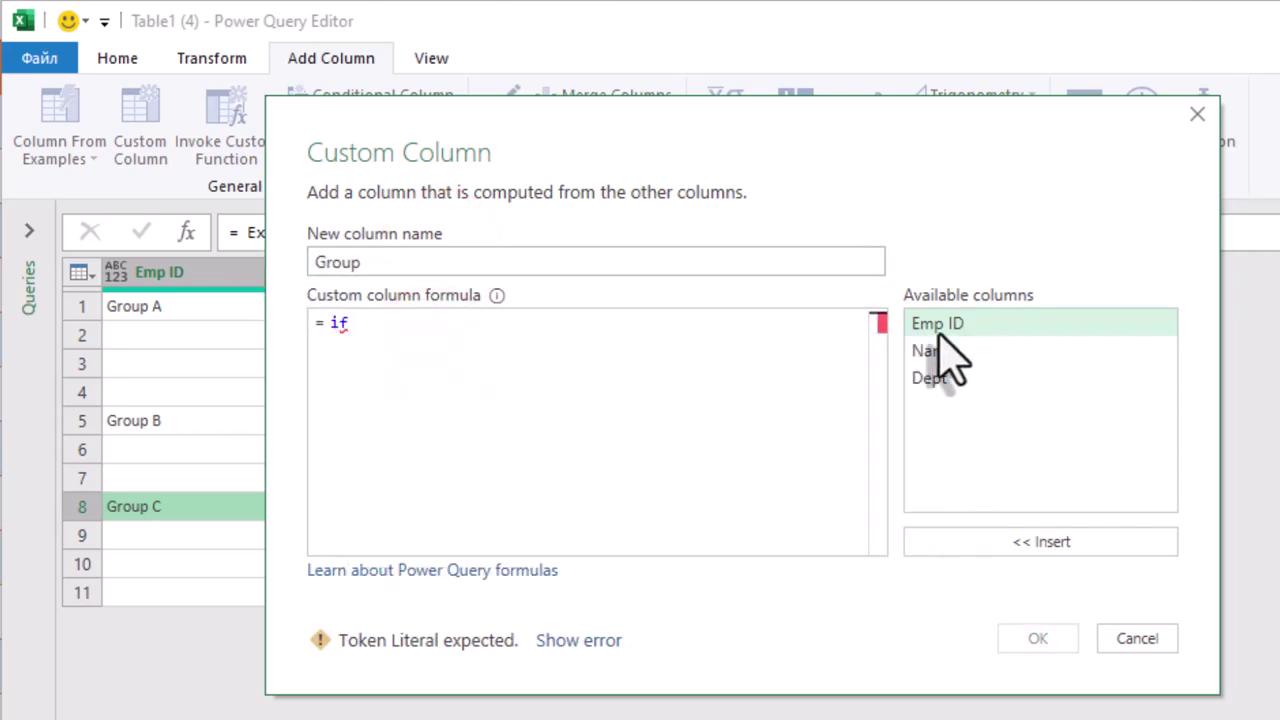
pyautogui.doubleClick(935, 325)
pyautogui.write('is number')
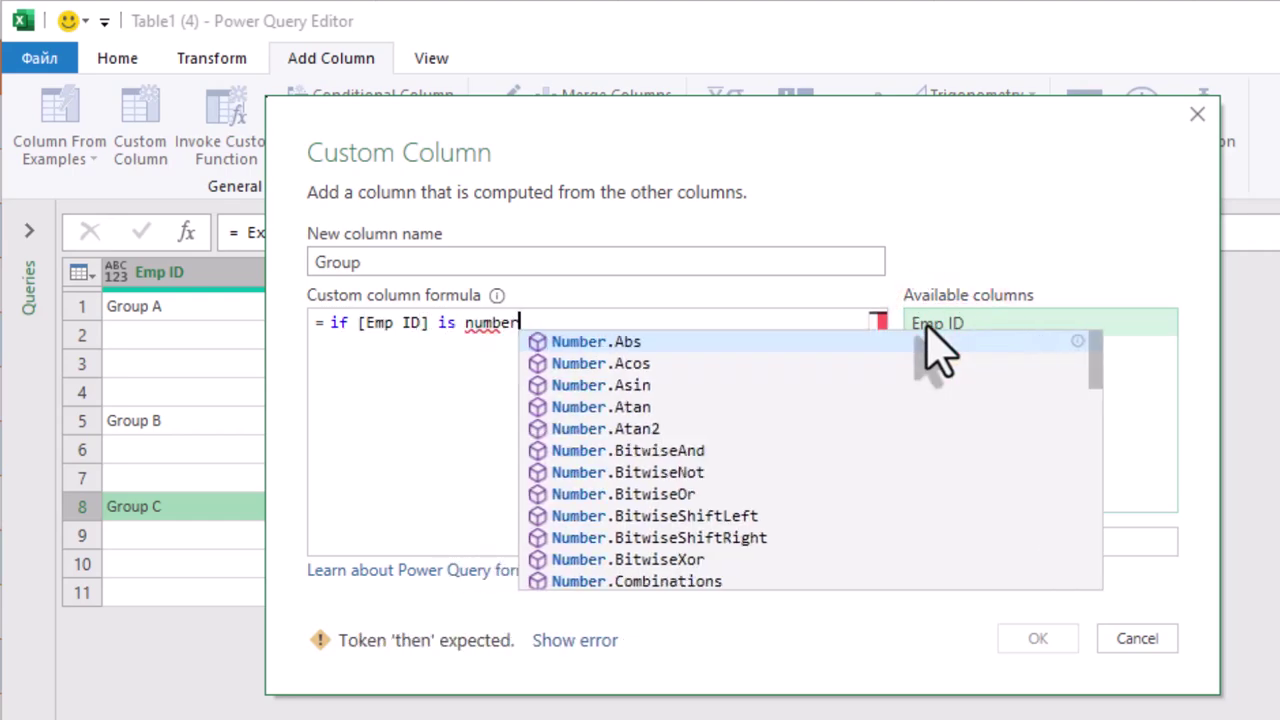
pyautogui.write(' then null else')
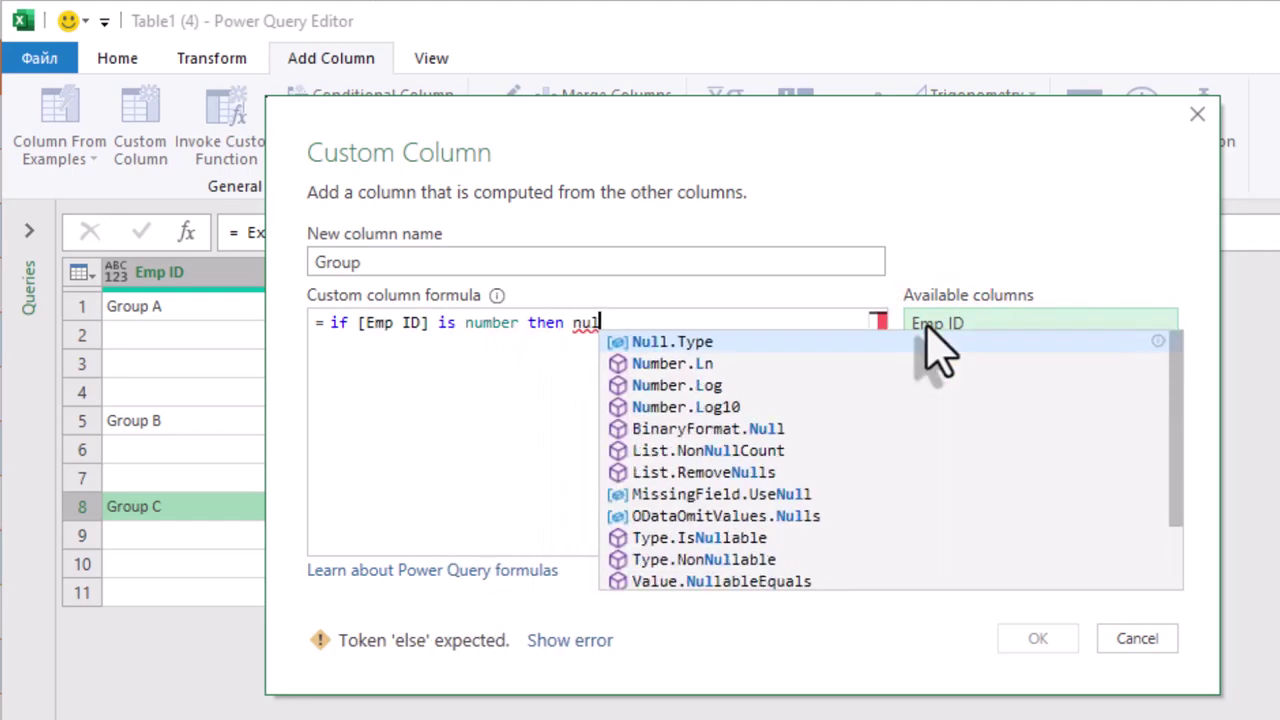
pyautogui.doubleClick(925, 325)
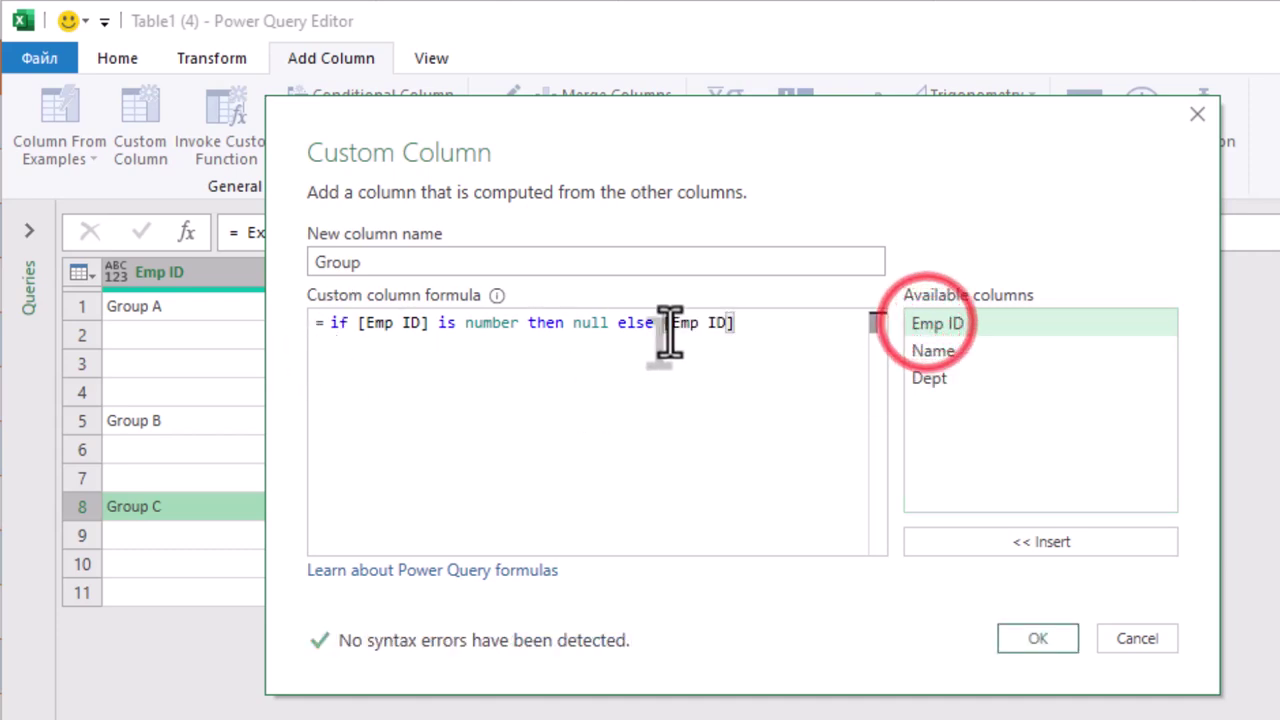
pyautogui.click(1044, 638)
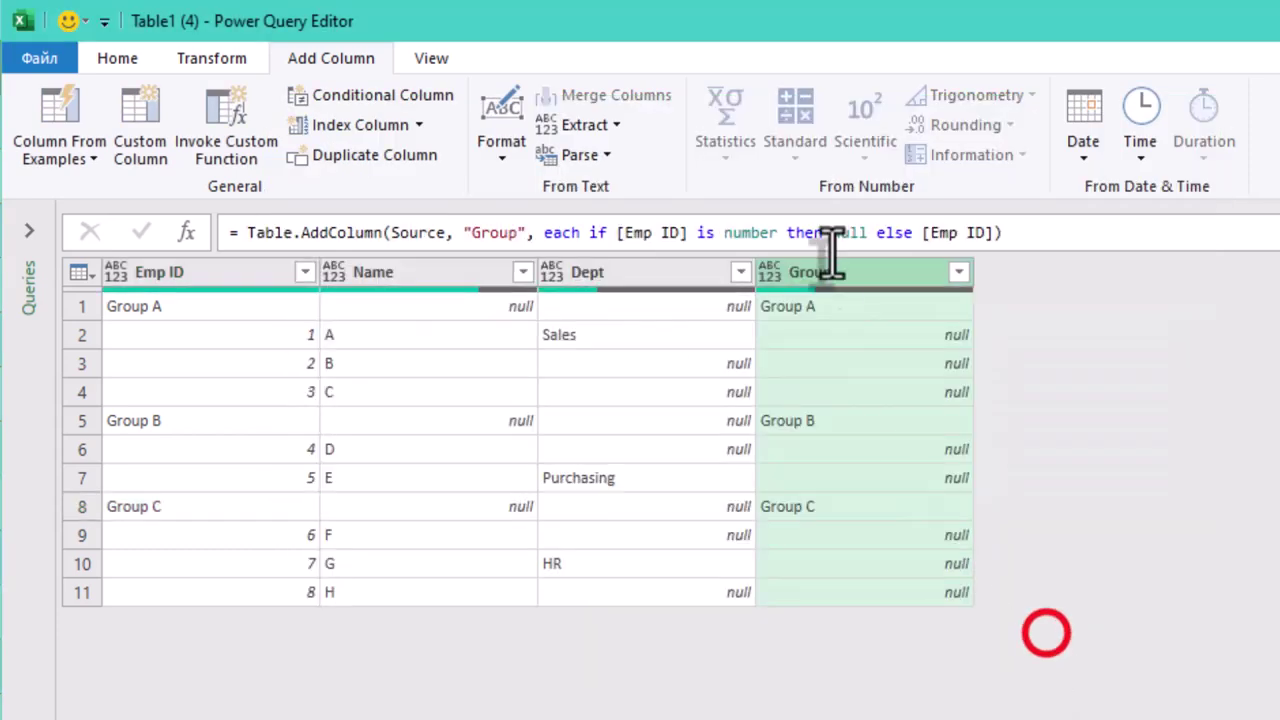
# Fill the Group column down so each employee row shows Group A, B or C
pyautogui.click(849, 592)
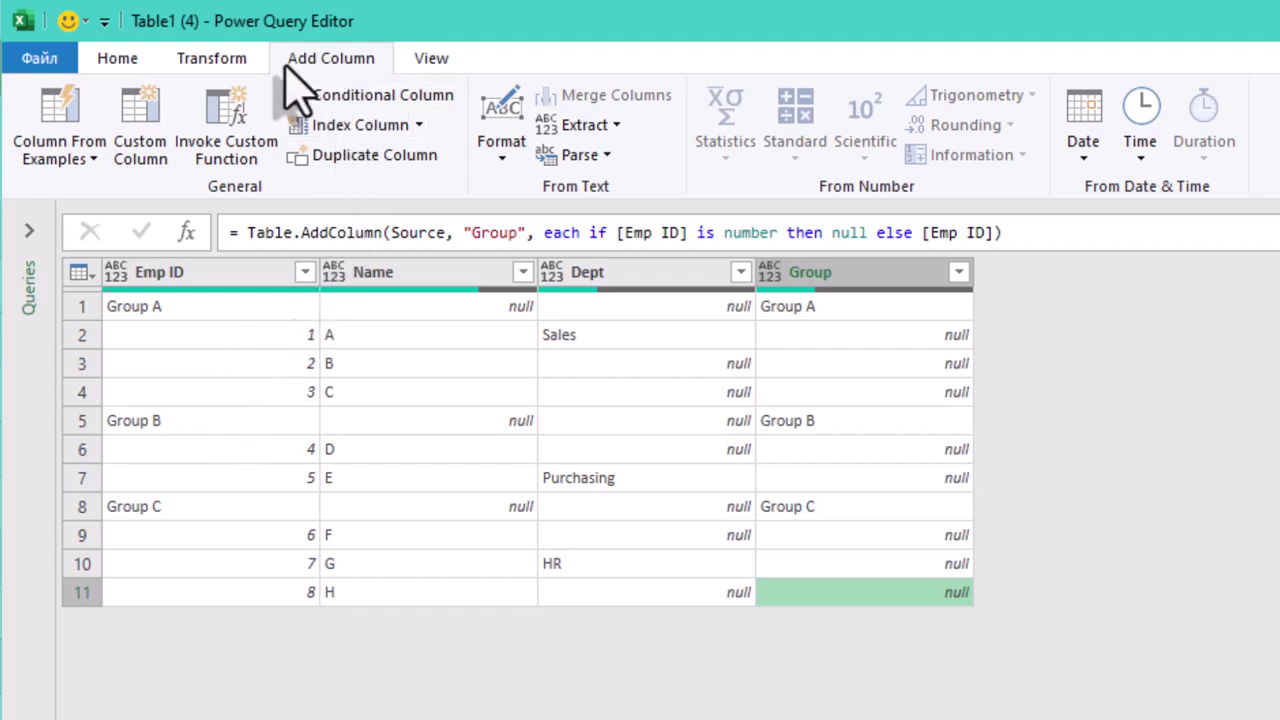
pyautogui.click(236, 59)
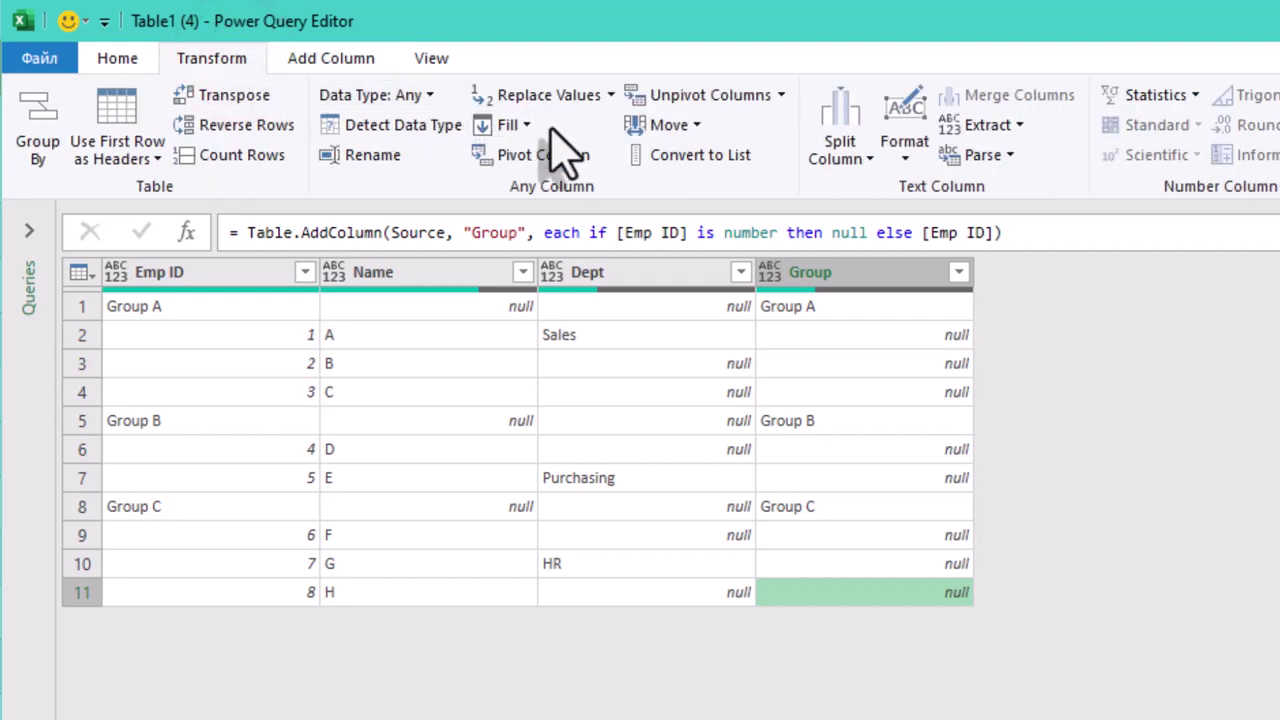
pyautogui.click(522, 126)
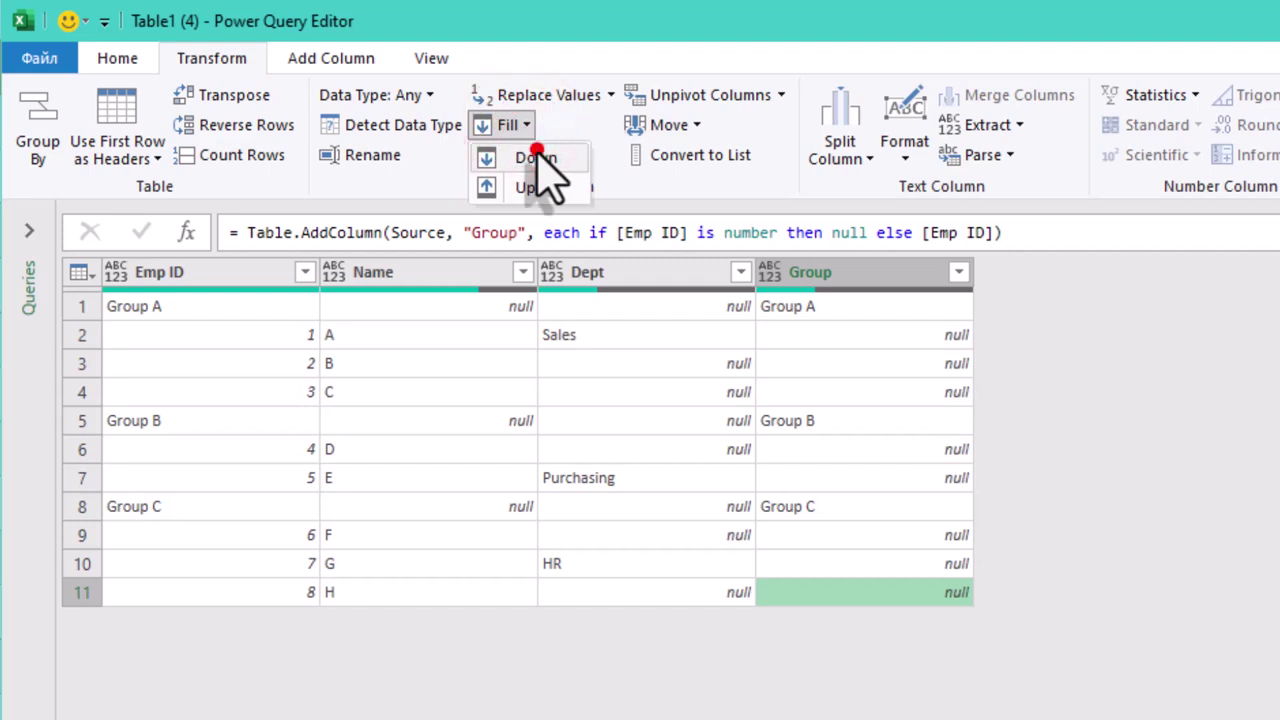
pyautogui.click(540, 158)
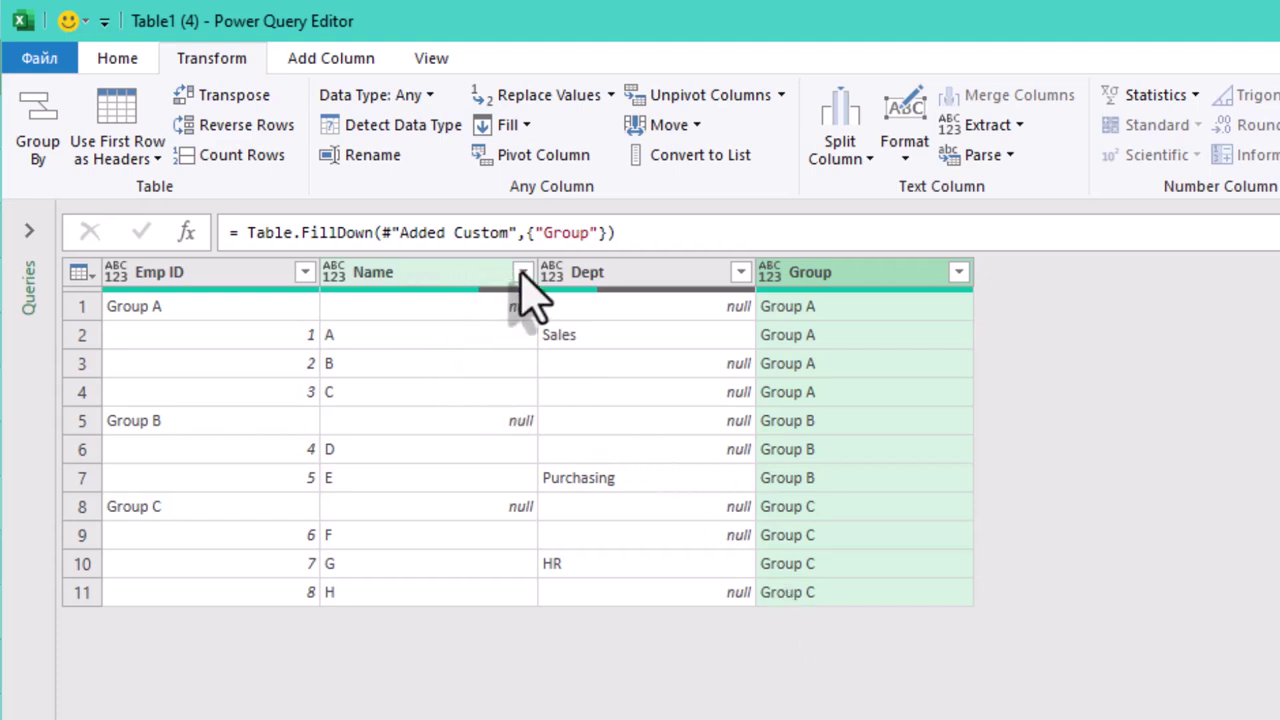
# Remove the group header rows whose Name is empty using the Name filter's Remove Empty
pyautogui.click(480, 306)
pyautogui.click(172, 305)
pyautogui.click(437, 304)
pyautogui.click(466, 421)
pyautogui.click(485, 506)
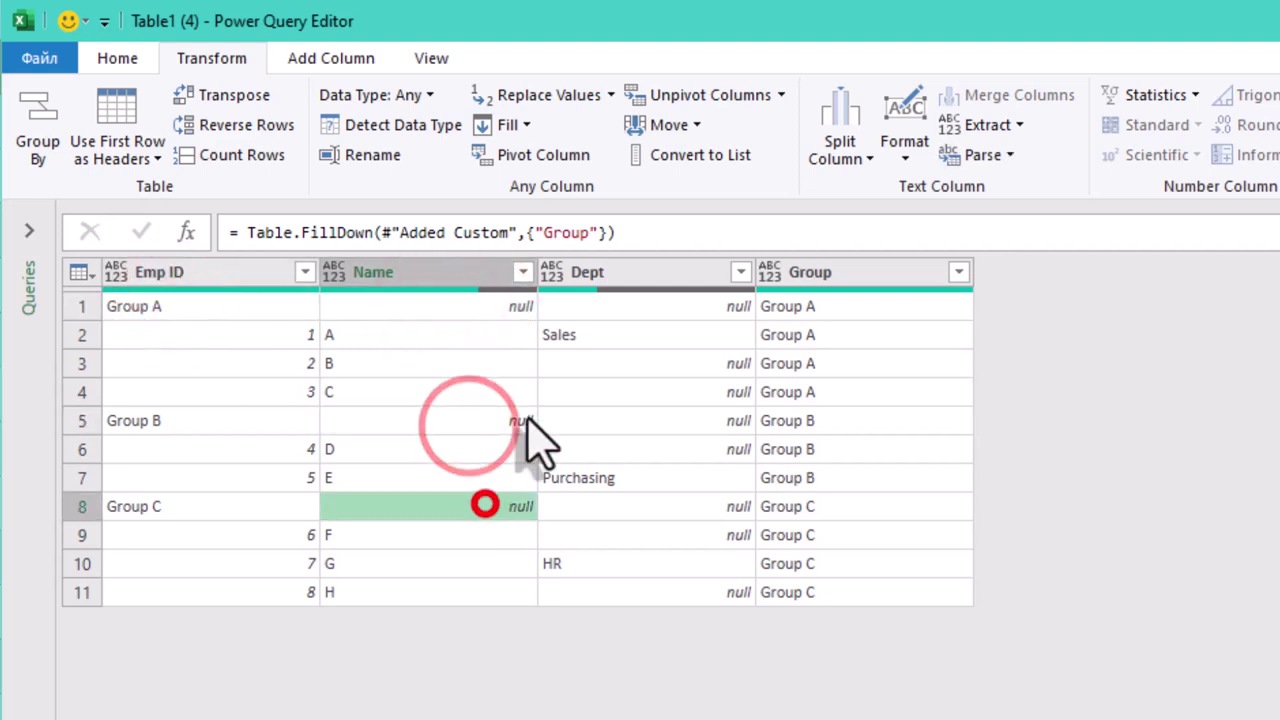
pyautogui.click(522, 272)
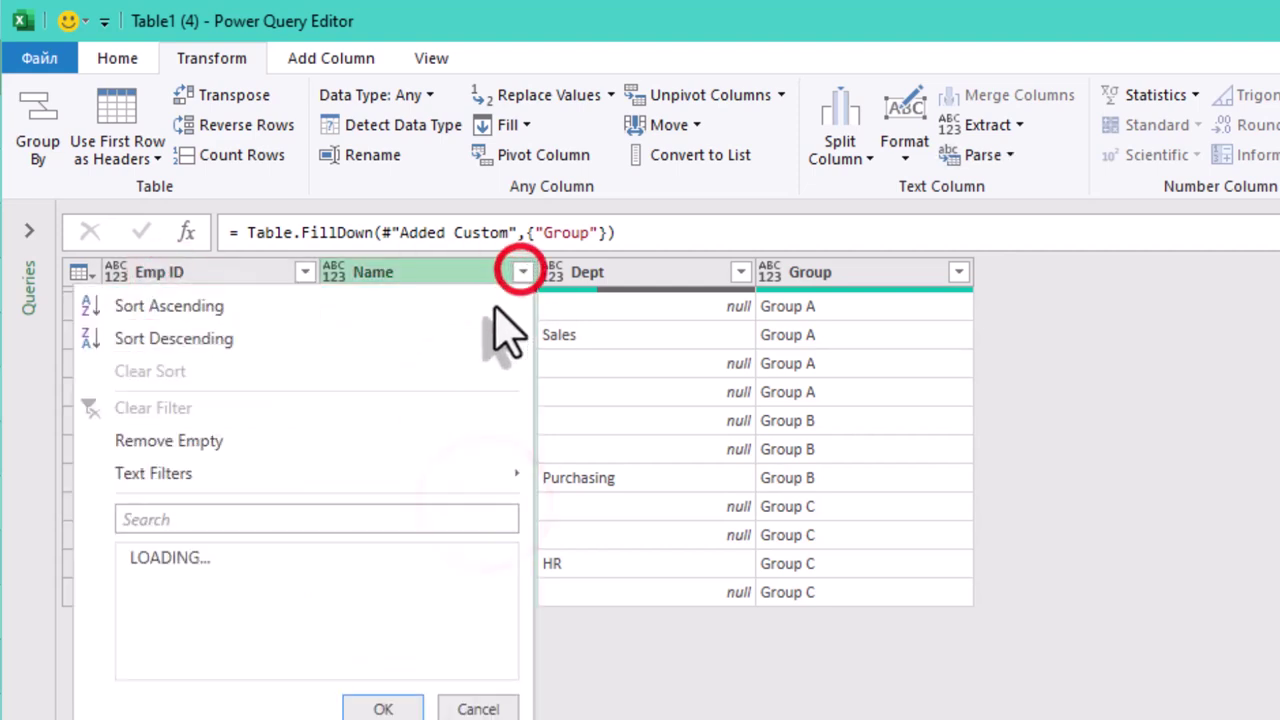
pyautogui.click(348, 453)
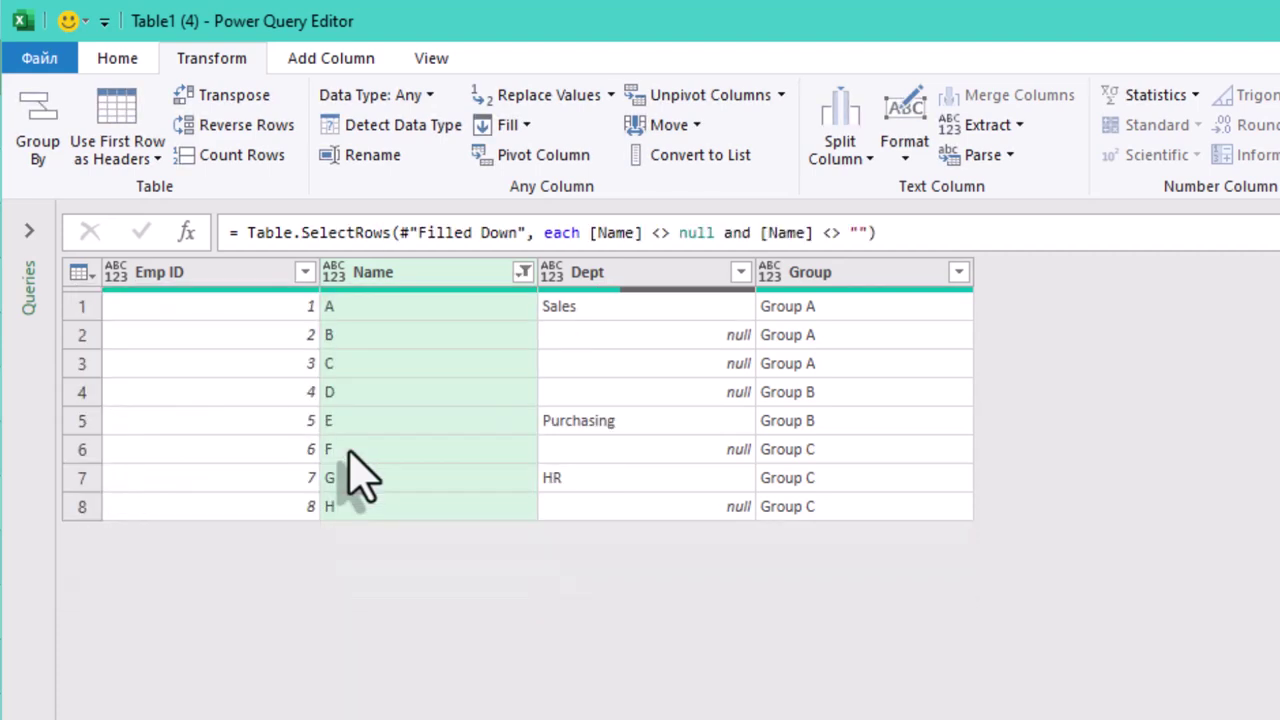
# Review the remaining rows, noting Dept appears only once per group, e.g. missing for D and F
pyautogui.click(623, 302)
pyautogui.click(634, 330)
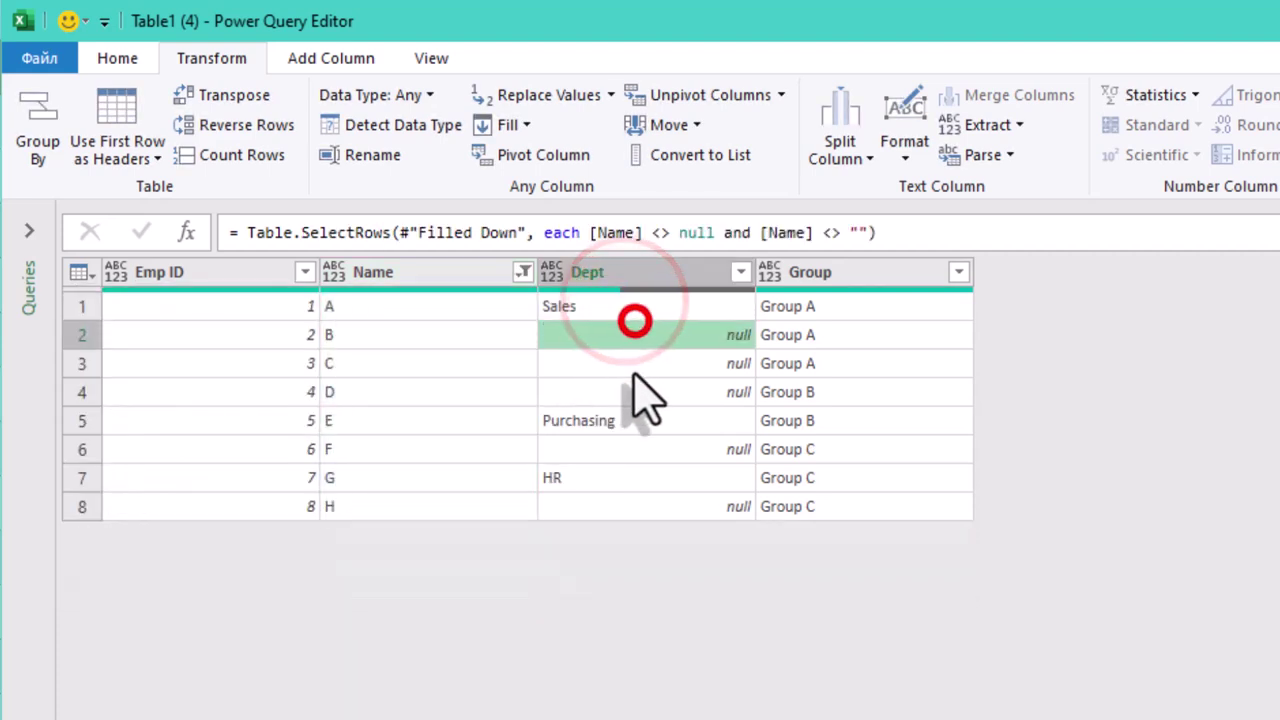
pyautogui.click(634, 363)
pyautogui.click(634, 388)
pyautogui.click(634, 420)
pyautogui.click(634, 449)
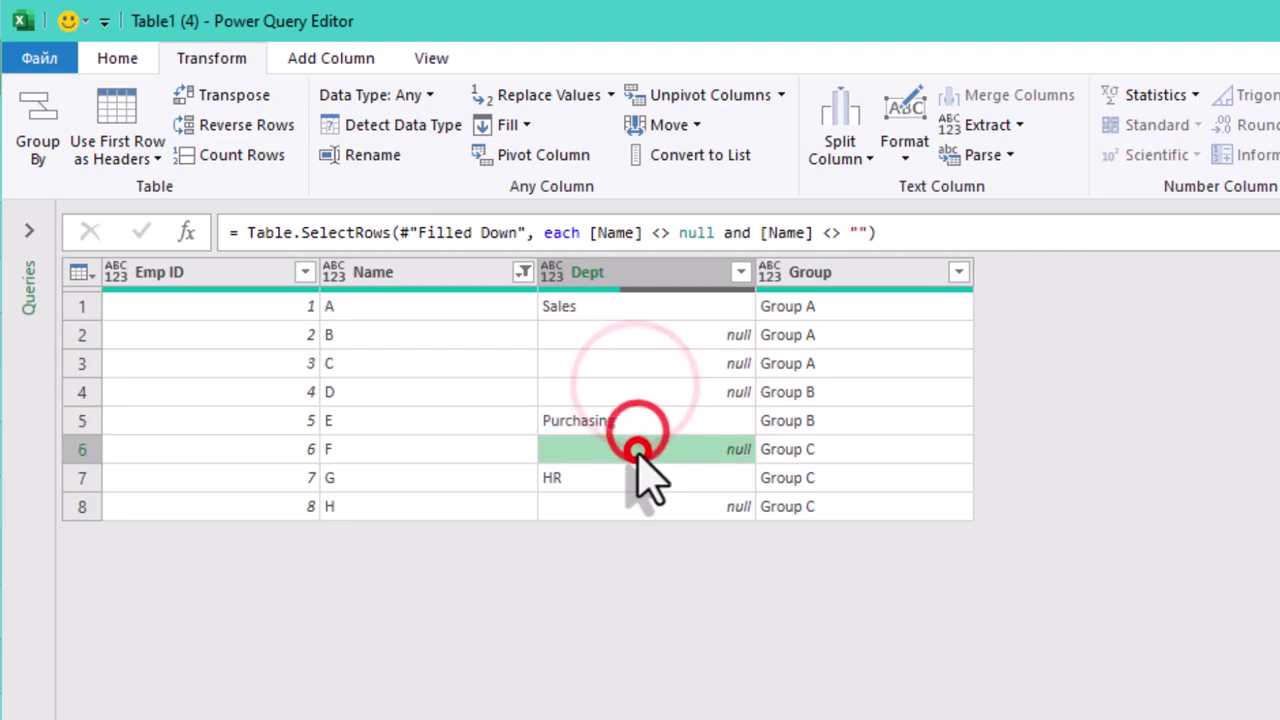
pyautogui.click(470, 398)
pyautogui.click(797, 392)
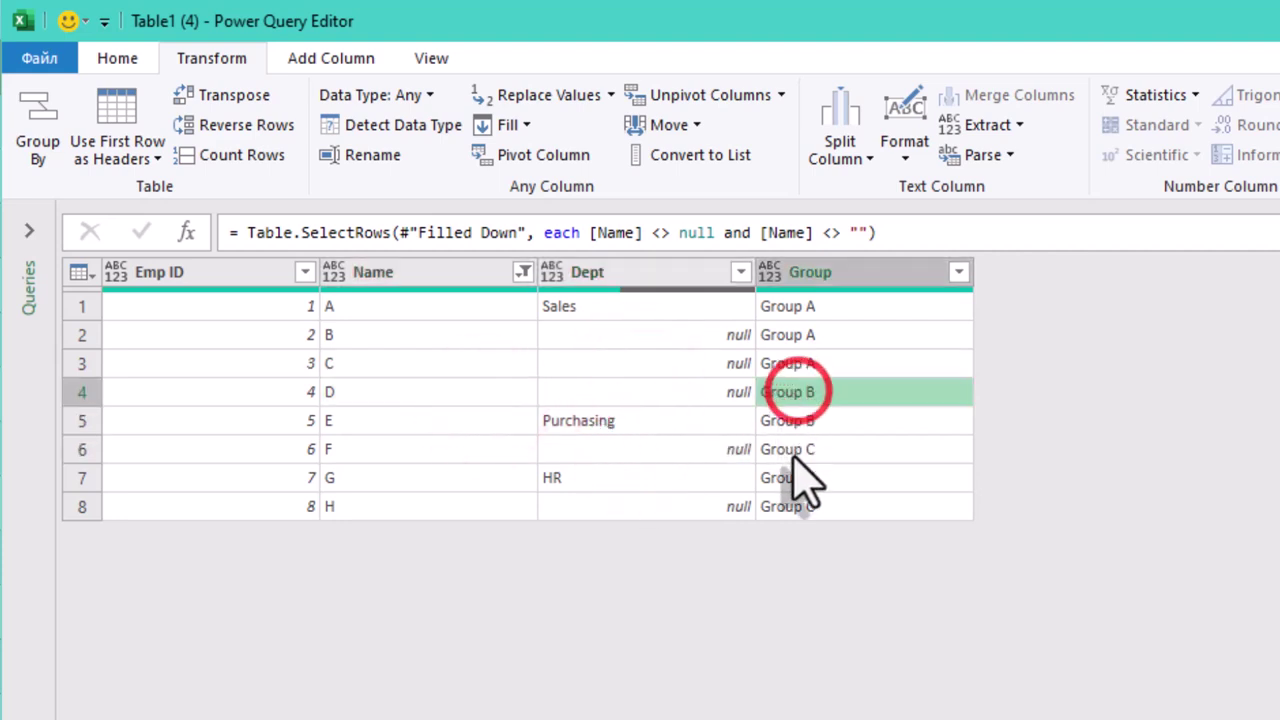
pyautogui.click(712, 449)
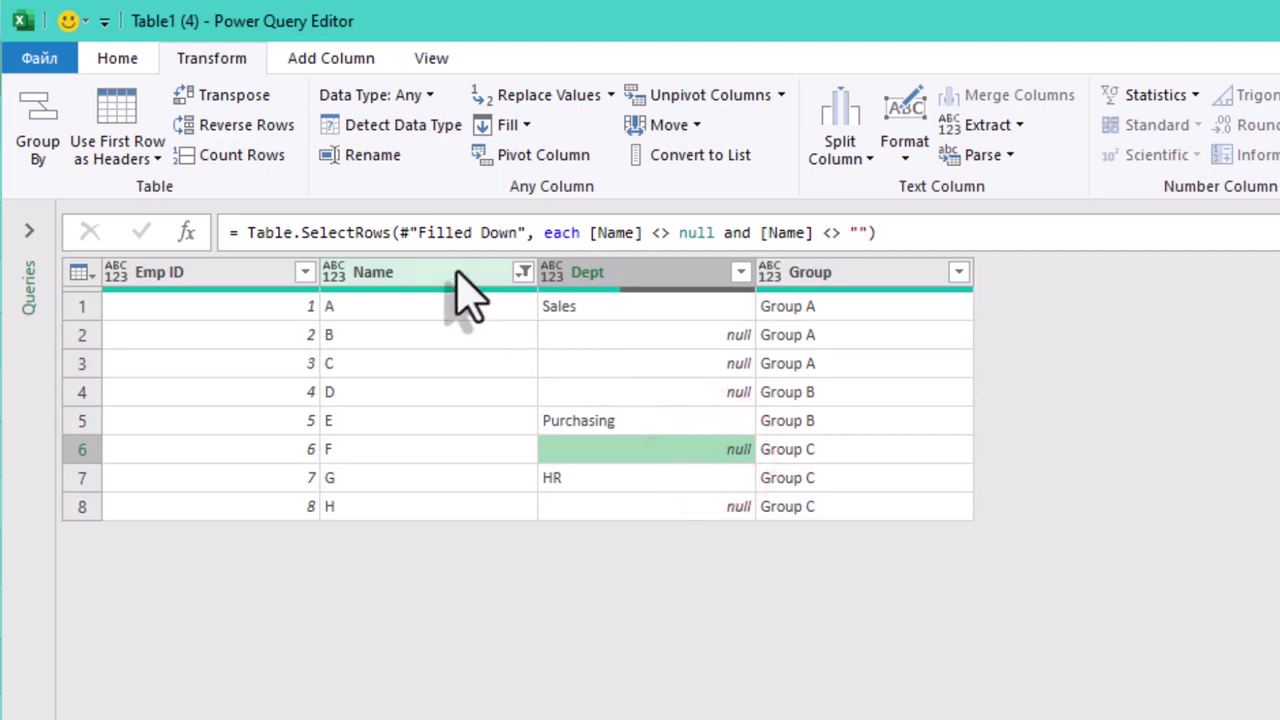
# Group by the Group column with operation All Rows into a new column named All
pyautogui.click(50, 138)
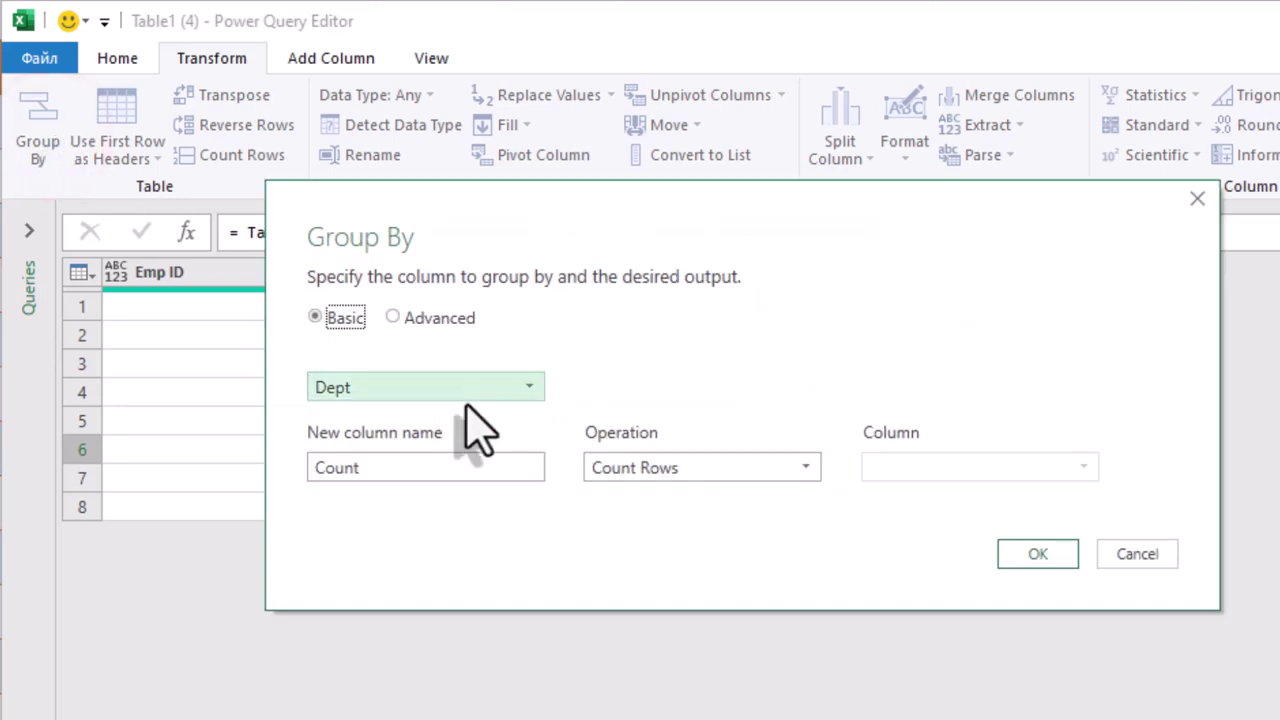
pyautogui.click(514, 387)
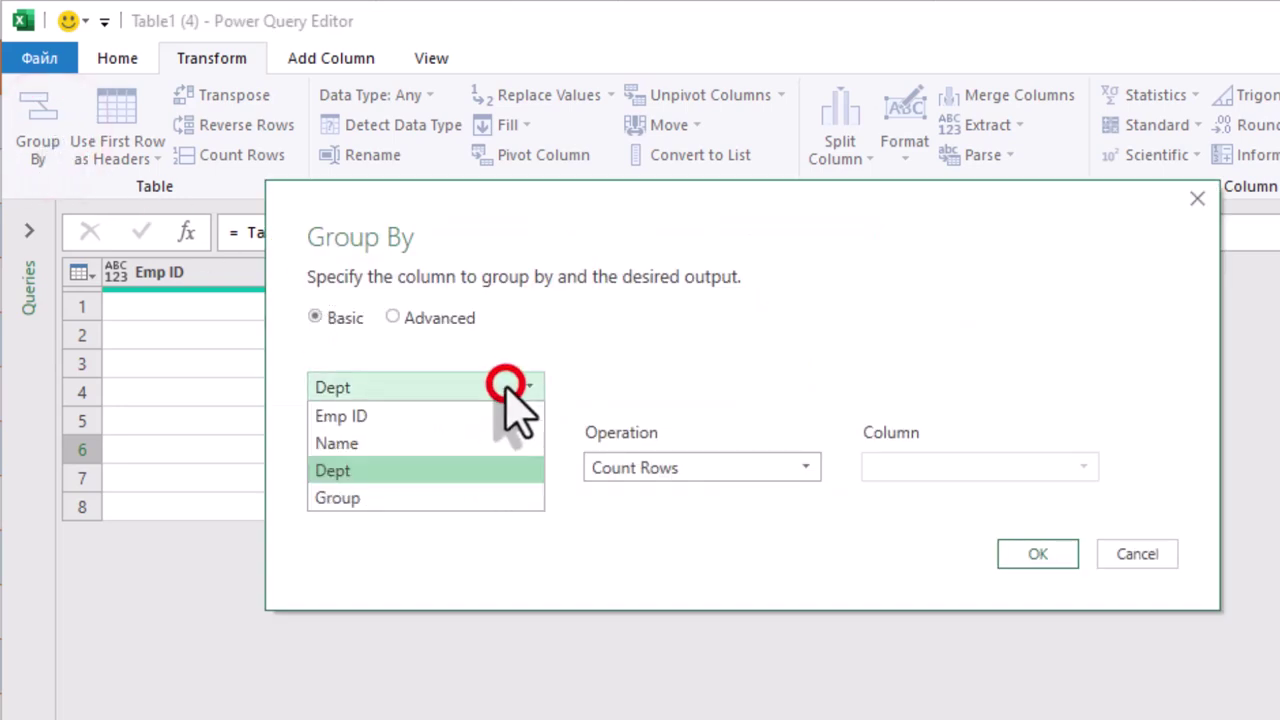
pyautogui.click(405, 497)
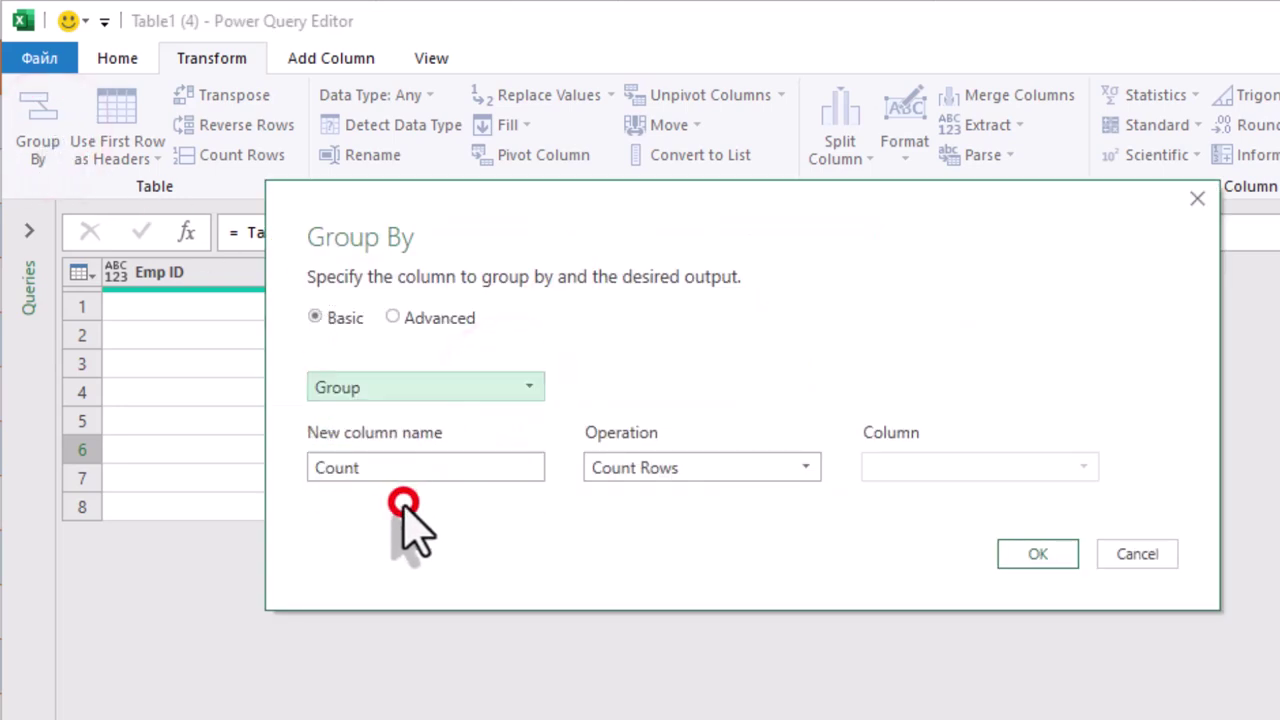
pyautogui.click(757, 467)
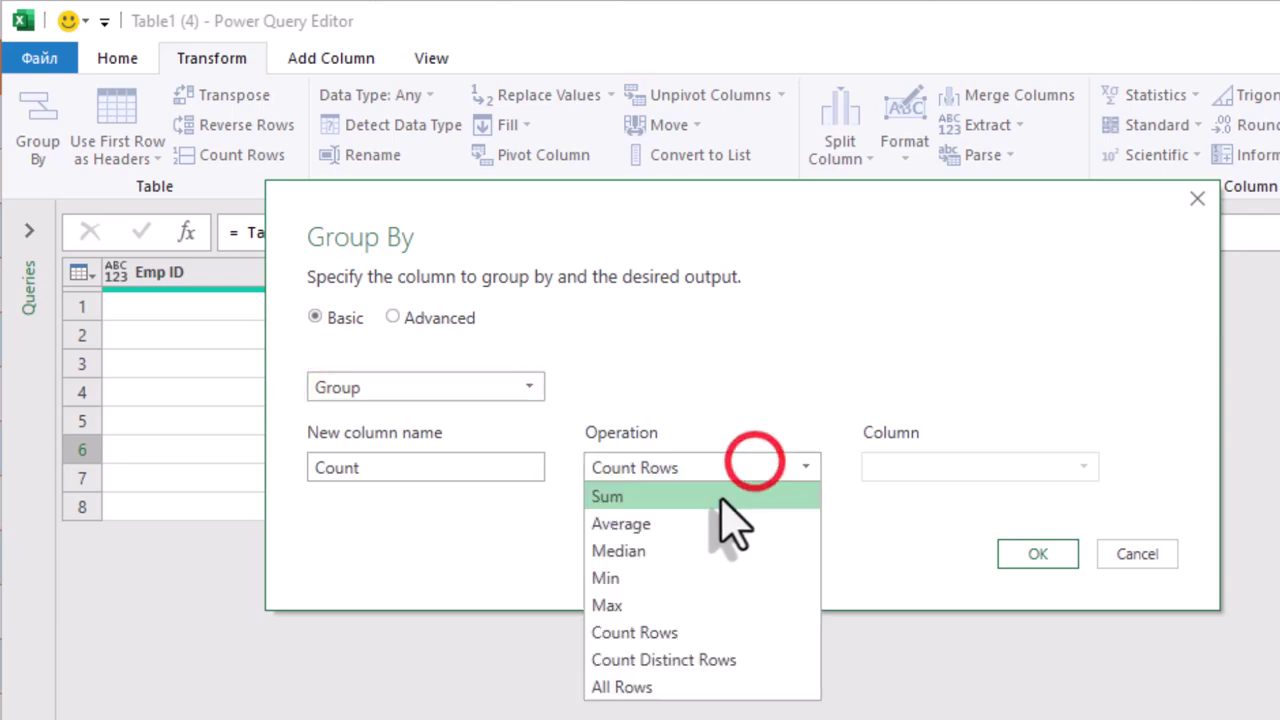
pyautogui.click(665, 686)
pyautogui.click(497, 467)
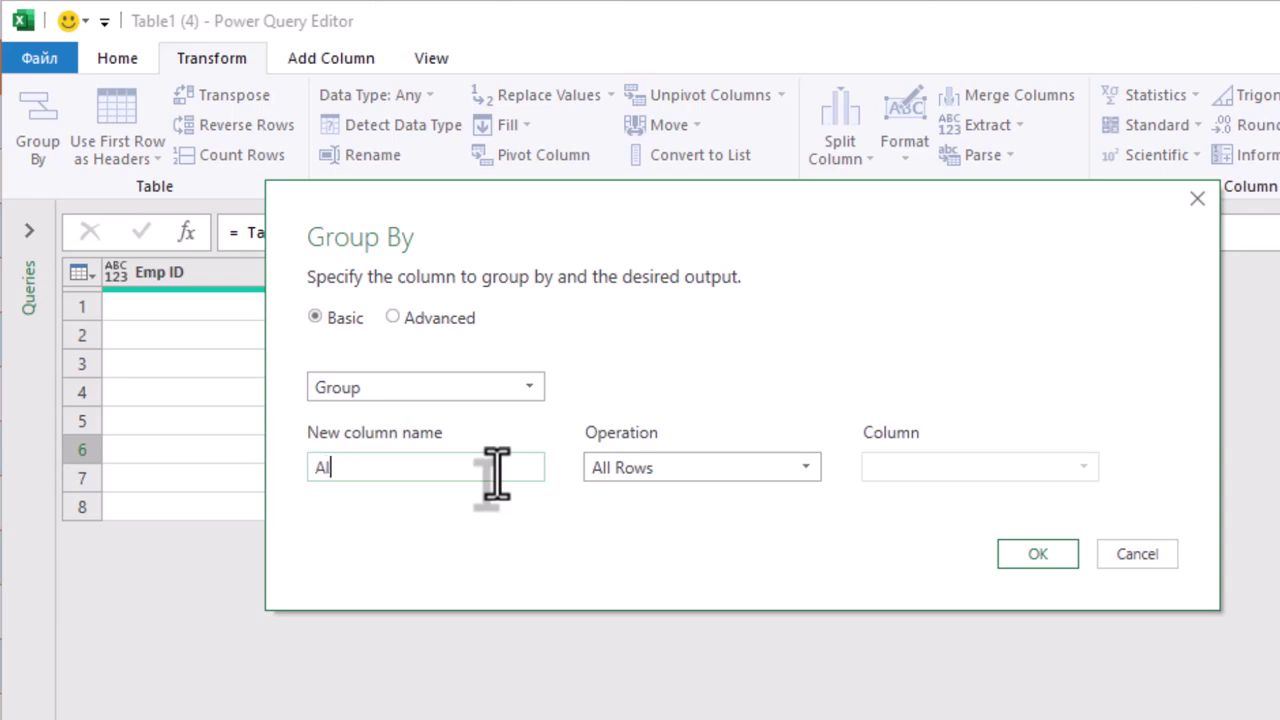
pyautogui.click(1038, 553)
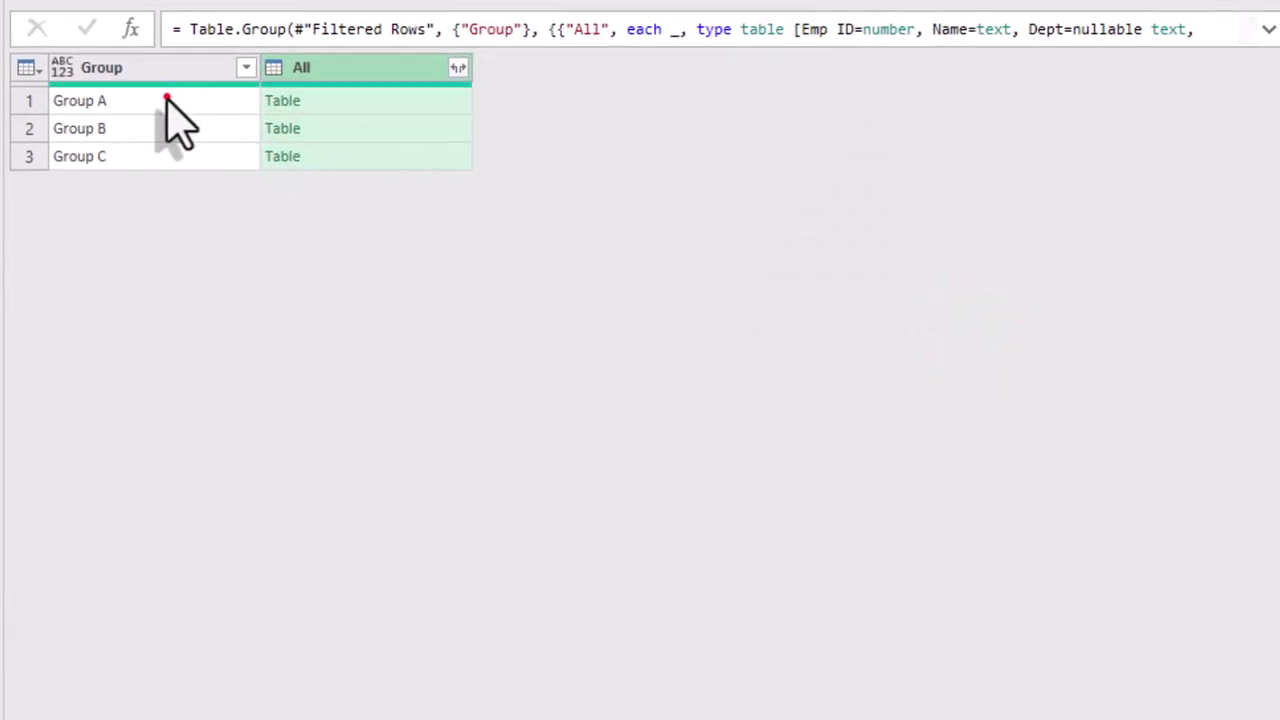
# Preview the nested All tables for Group A, B and C, and expand the formula bar
pyautogui.click(167, 100)
pyautogui.click(157, 128)
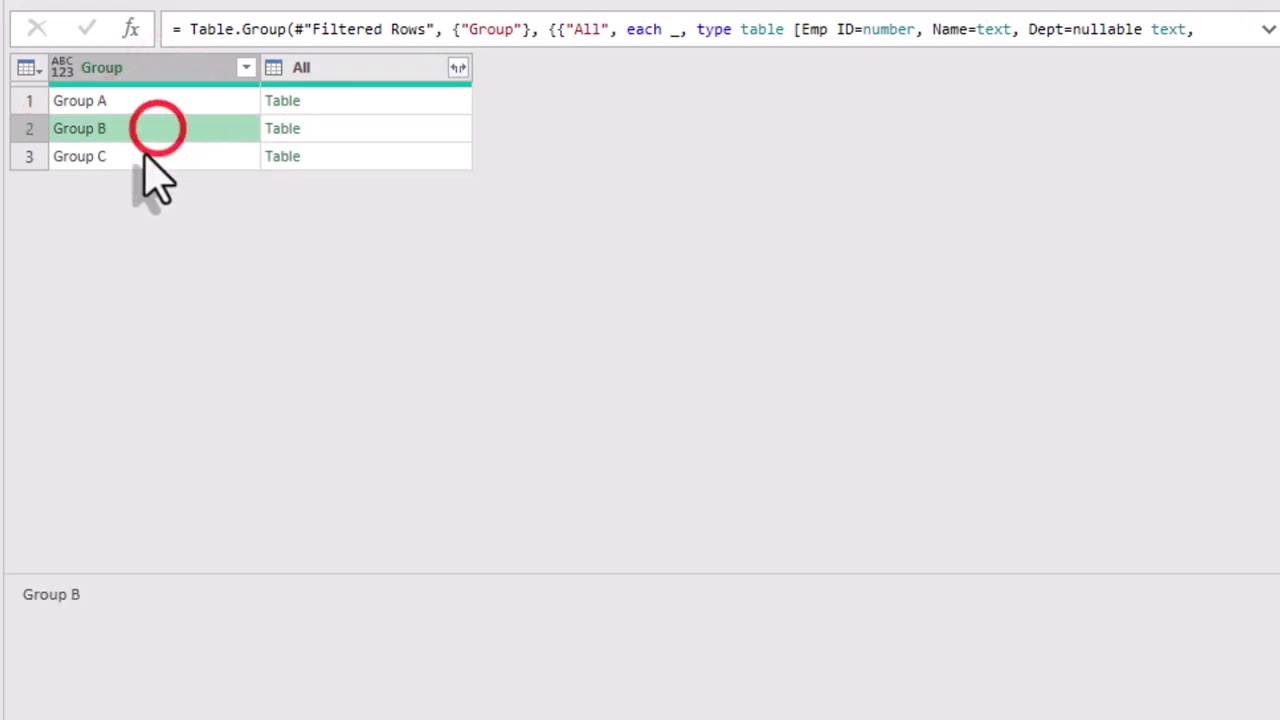
pyautogui.click(150, 156)
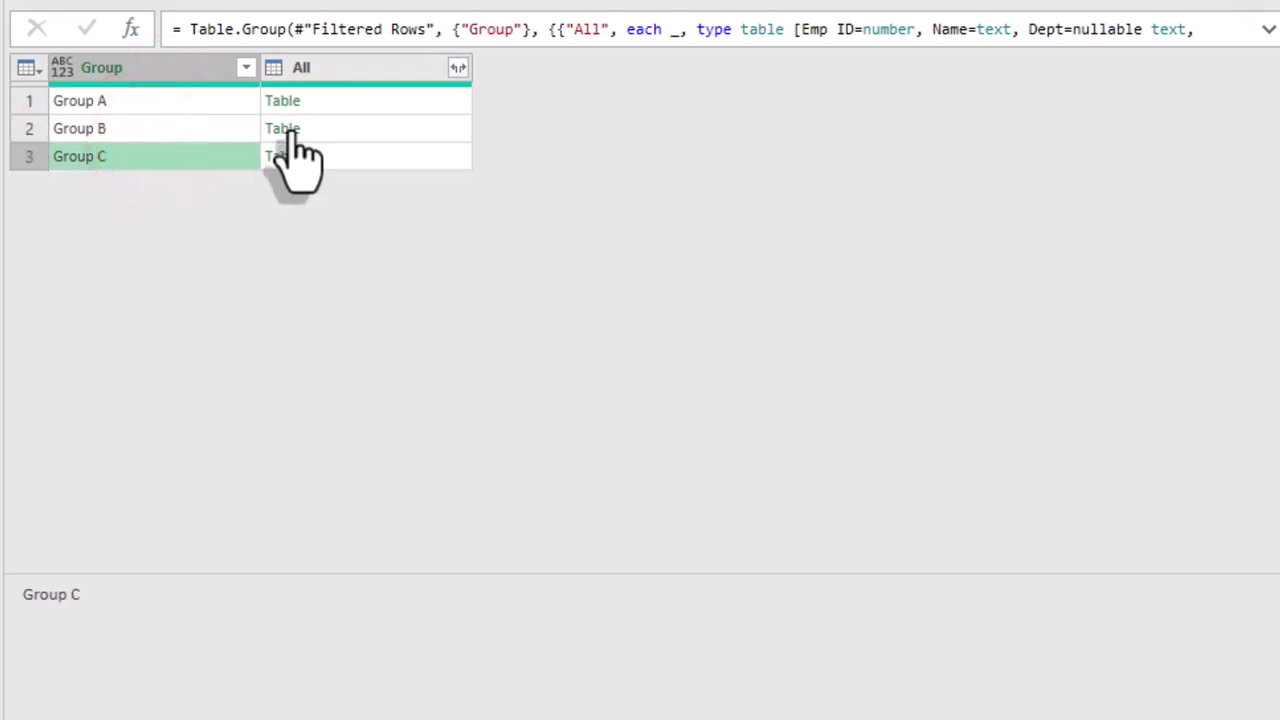
pyautogui.click(361, 101)
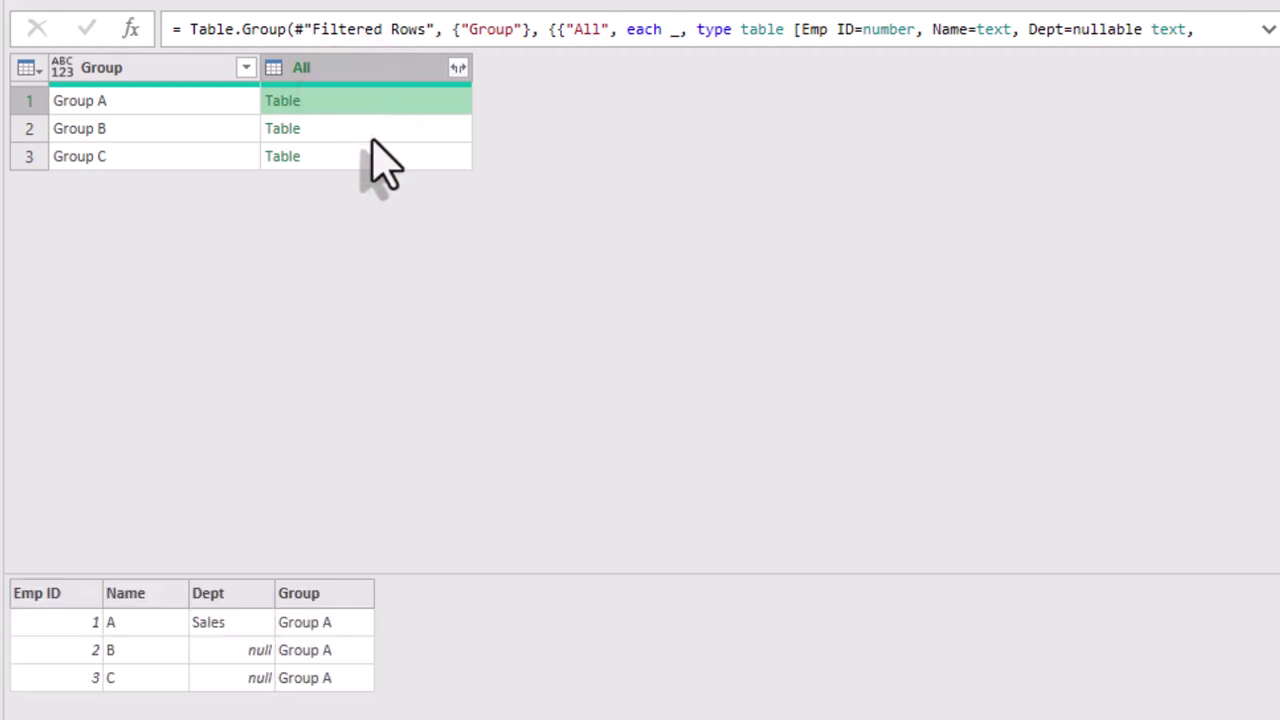
pyautogui.click(371, 131)
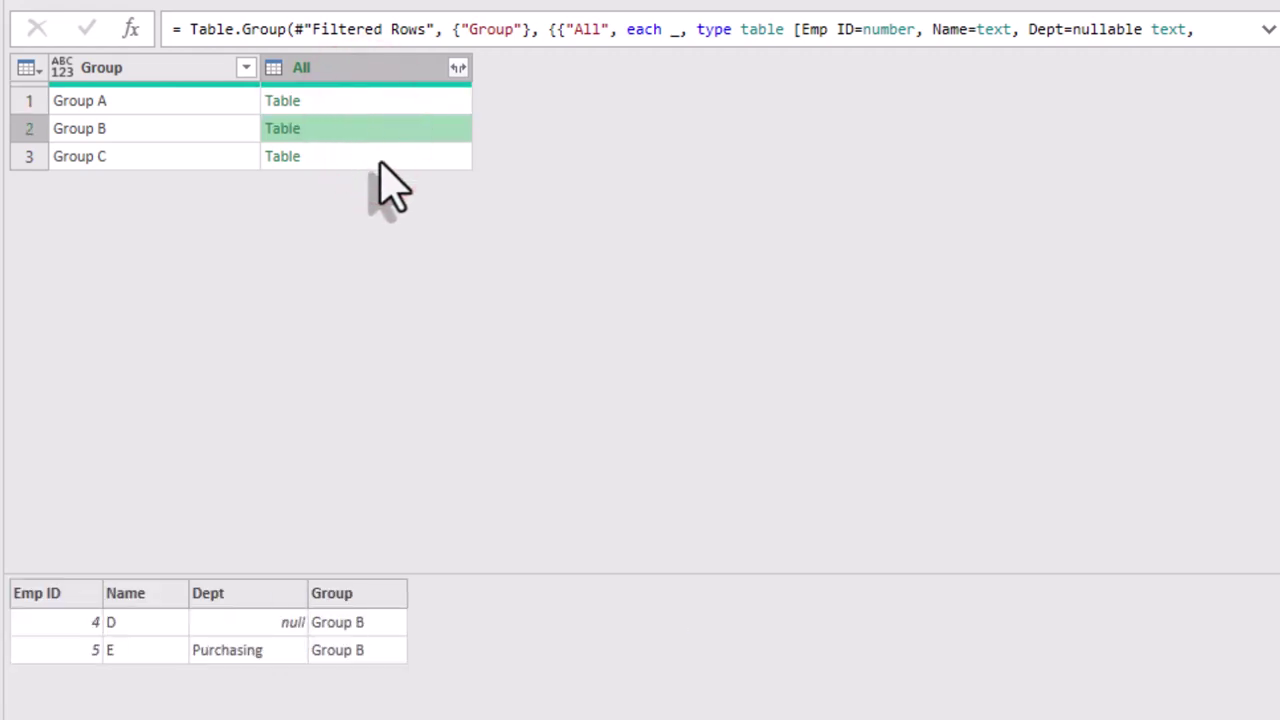
pyautogui.click(380, 158)
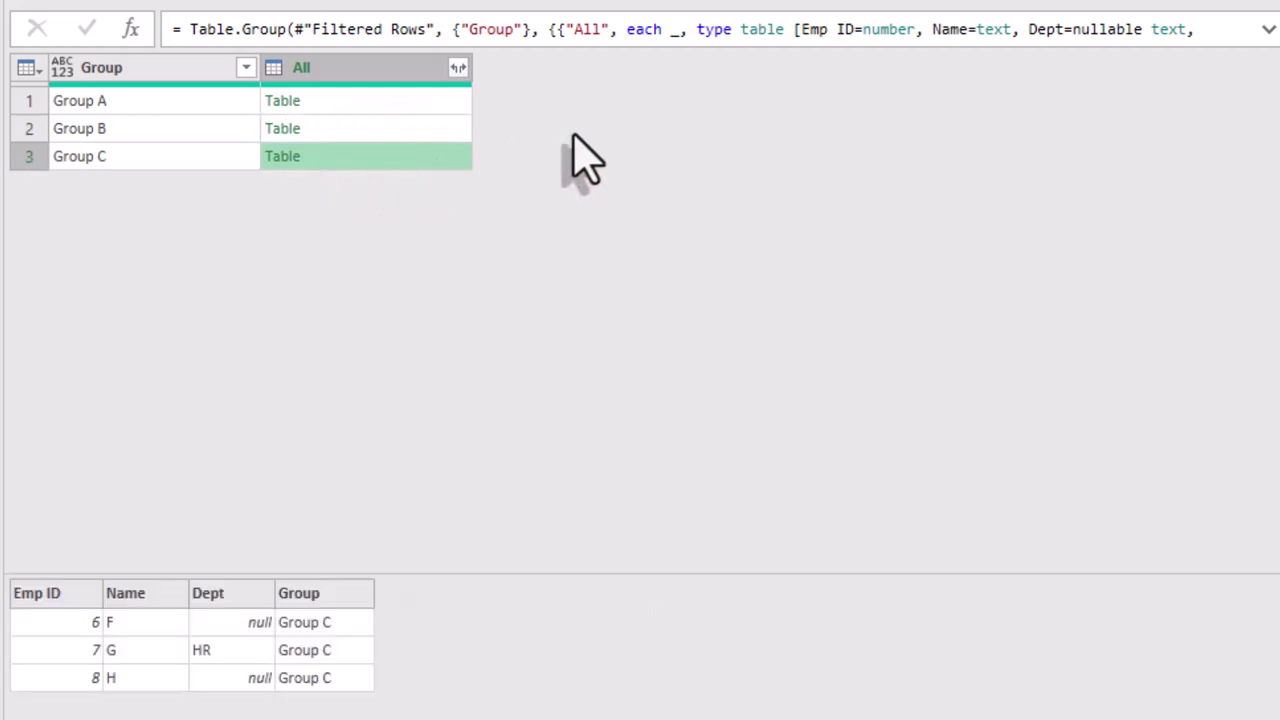
pyautogui.click(1266, 32)
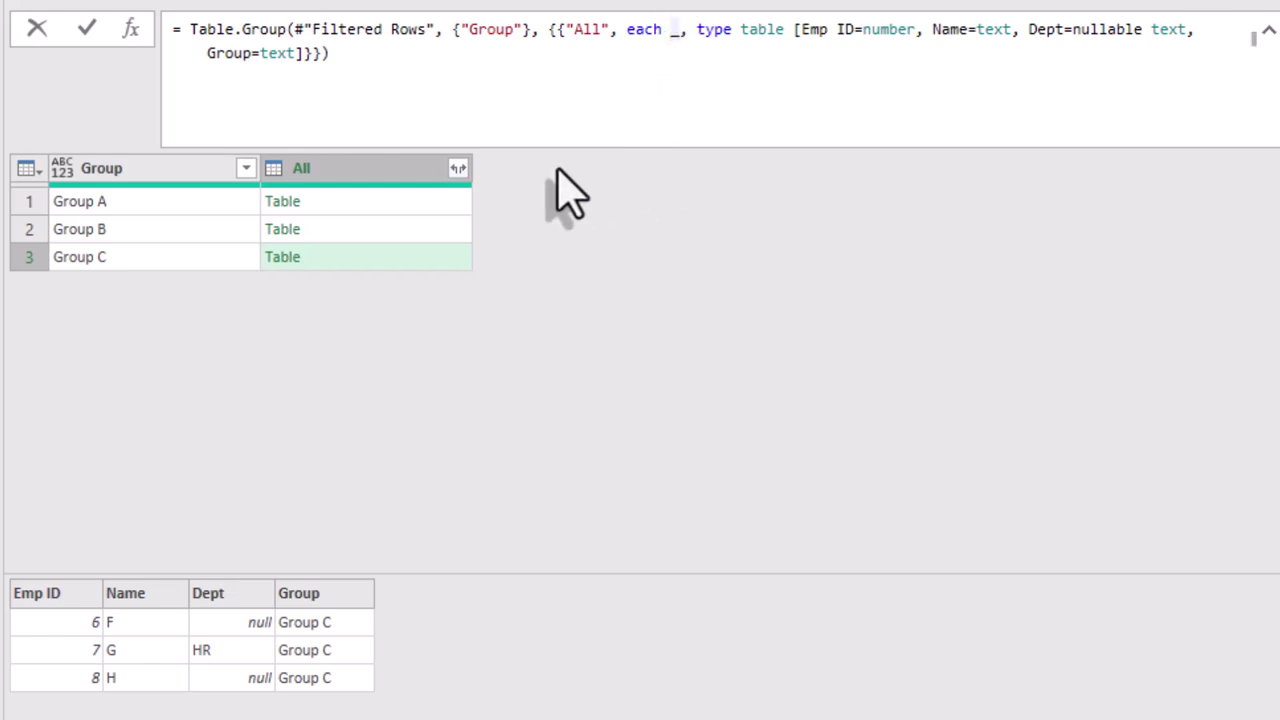
# Change the All aggregation to Table.FillDown(_,{"Dept"}) in the formula bar
pyautogui.write('Table.F')
pyautogui.press('Tab')
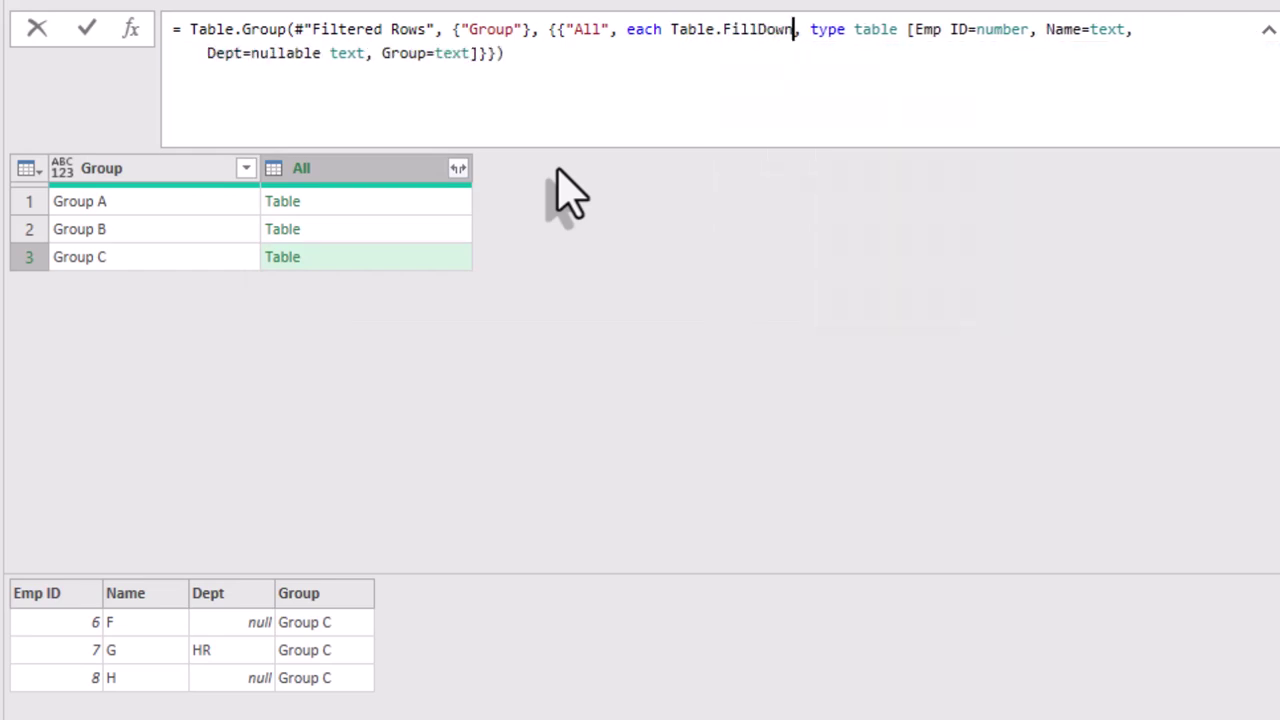
pyautogui.write('(_')
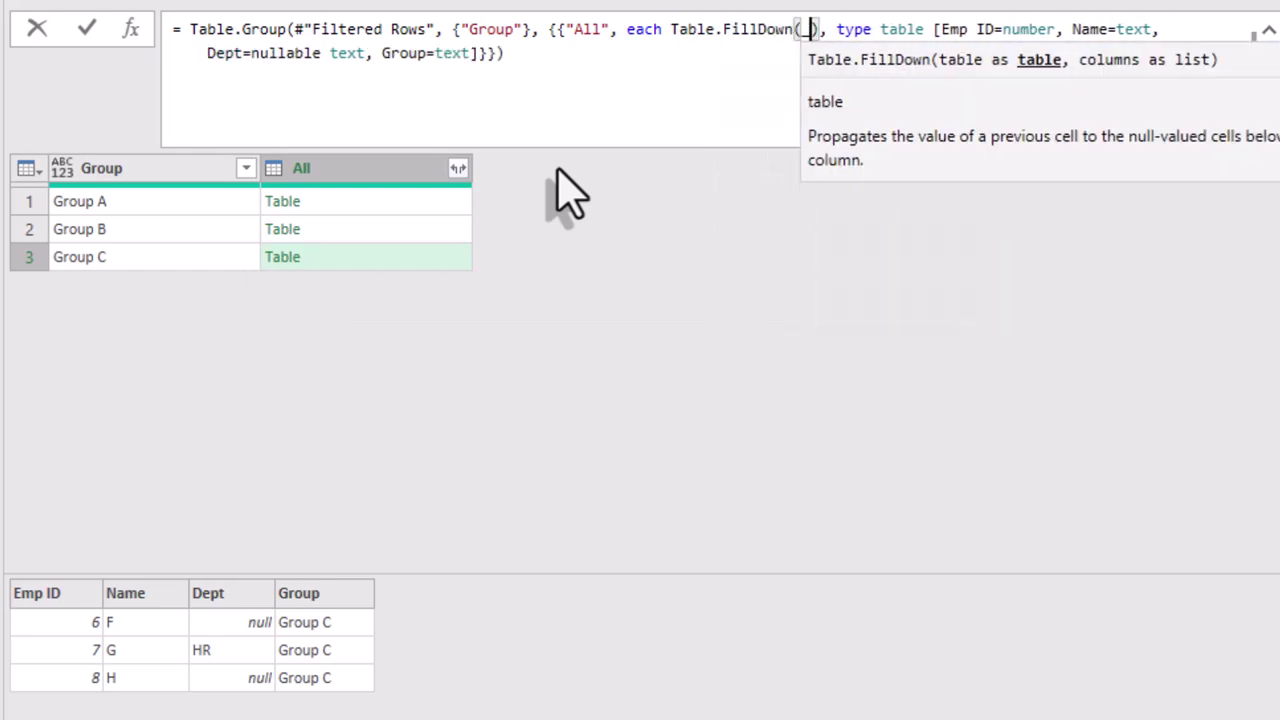
pyautogui.write(',')
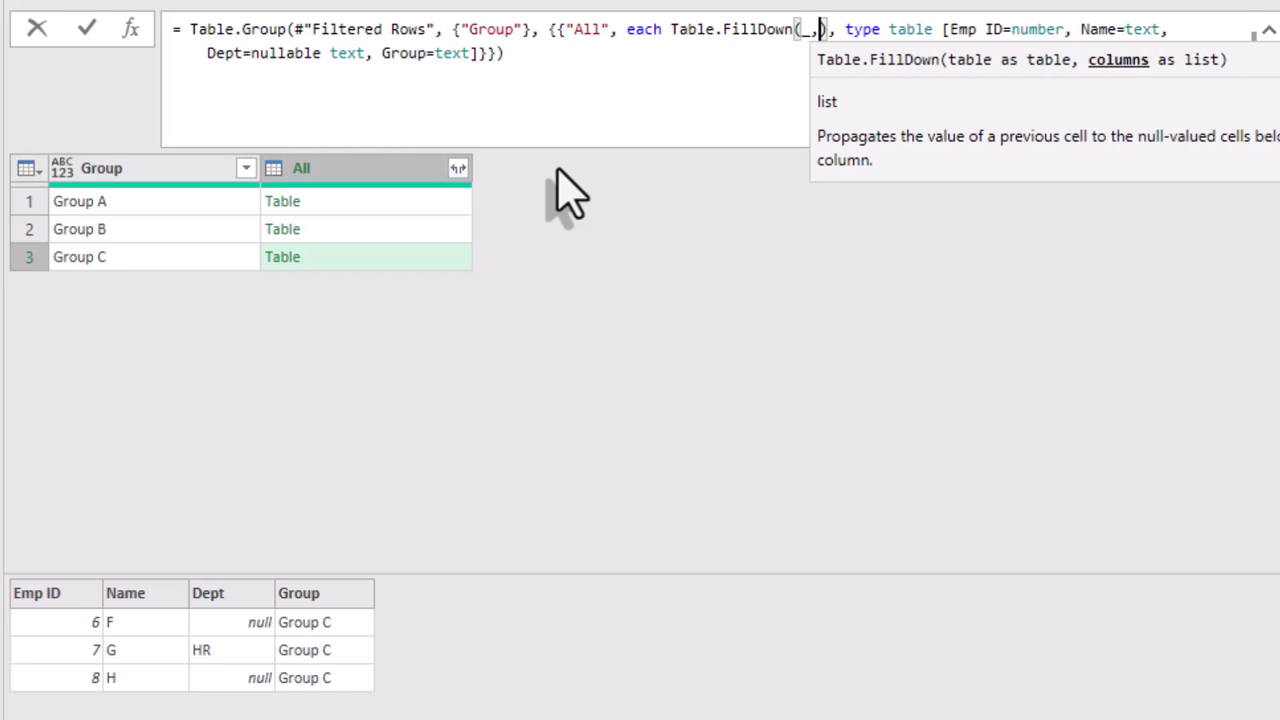
pyautogui.write('{')
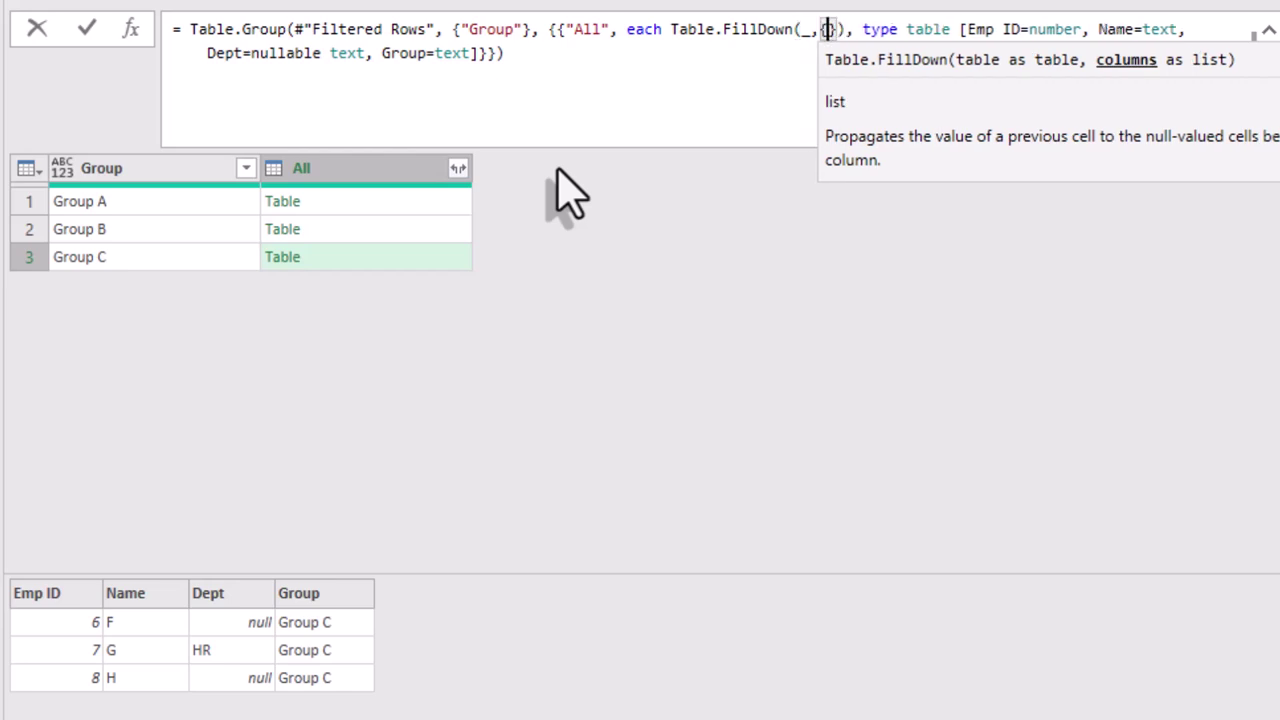
pyautogui.write('"Dept')
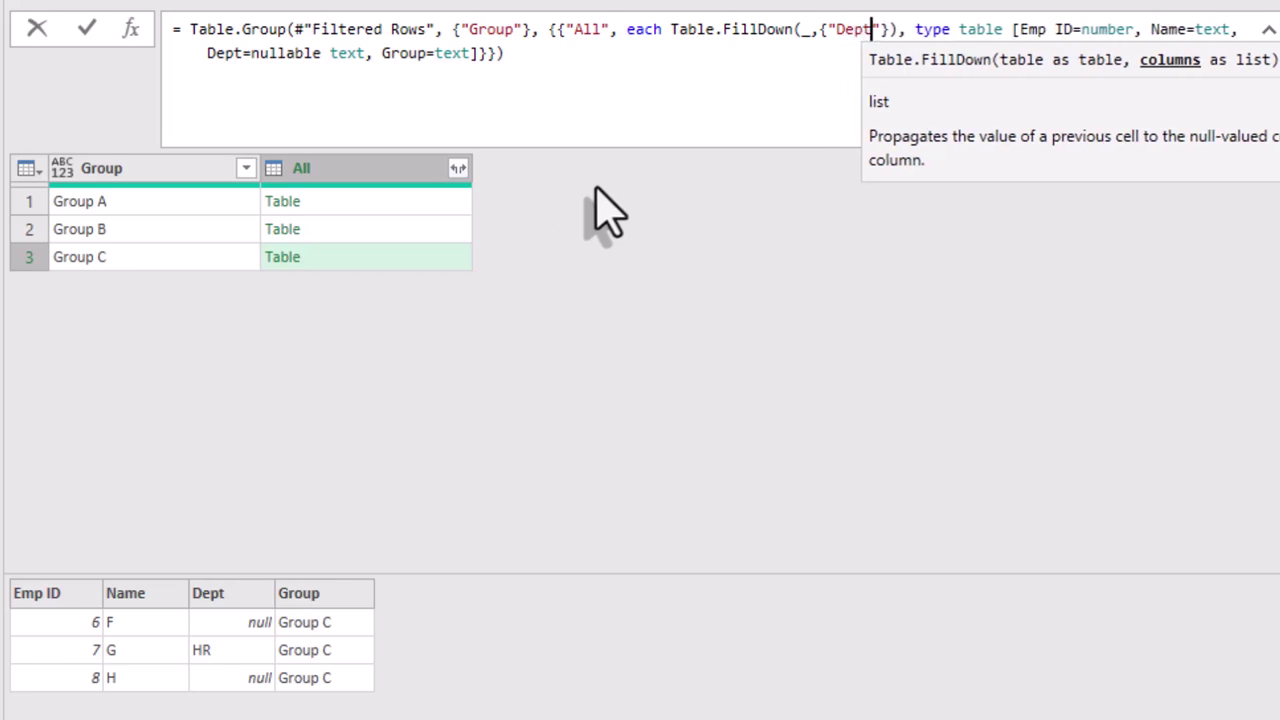
pyautogui.click(614, 273)
# Preview each group's filled table, noting Group C's employee F still has a null Dept
pyautogui.click(368, 201)
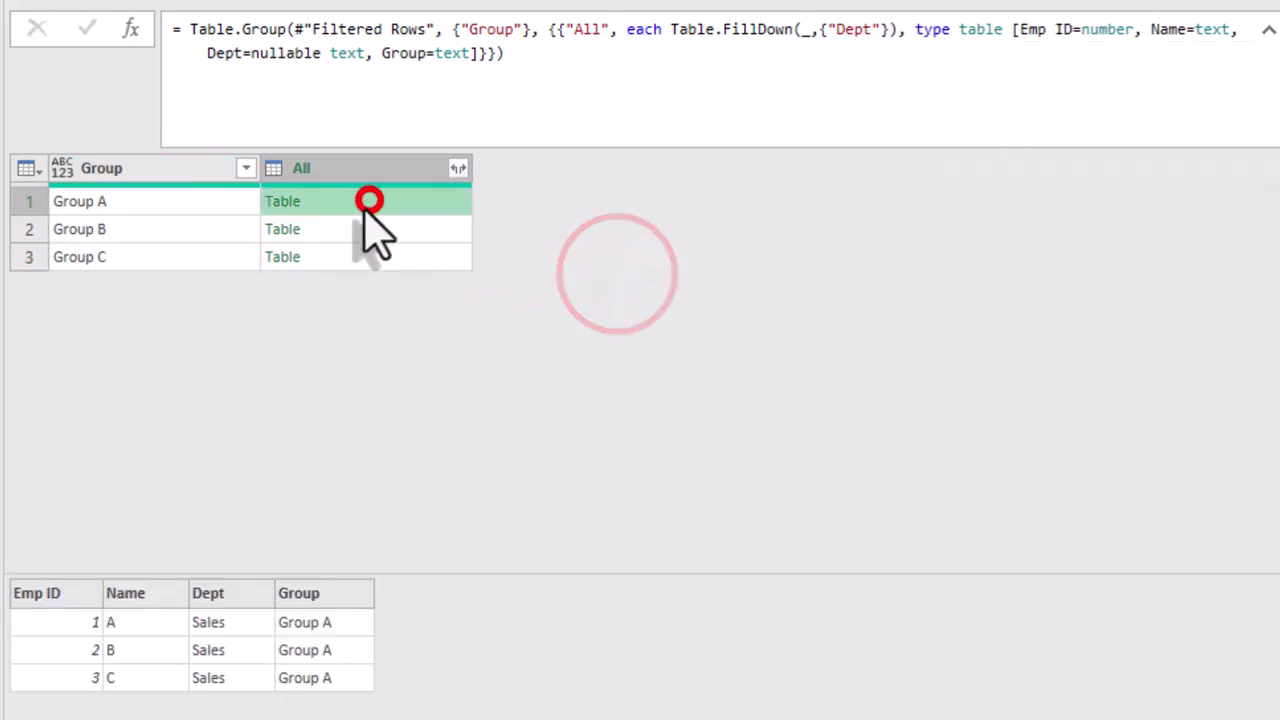
pyautogui.click(361, 226)
pyautogui.click(366, 257)
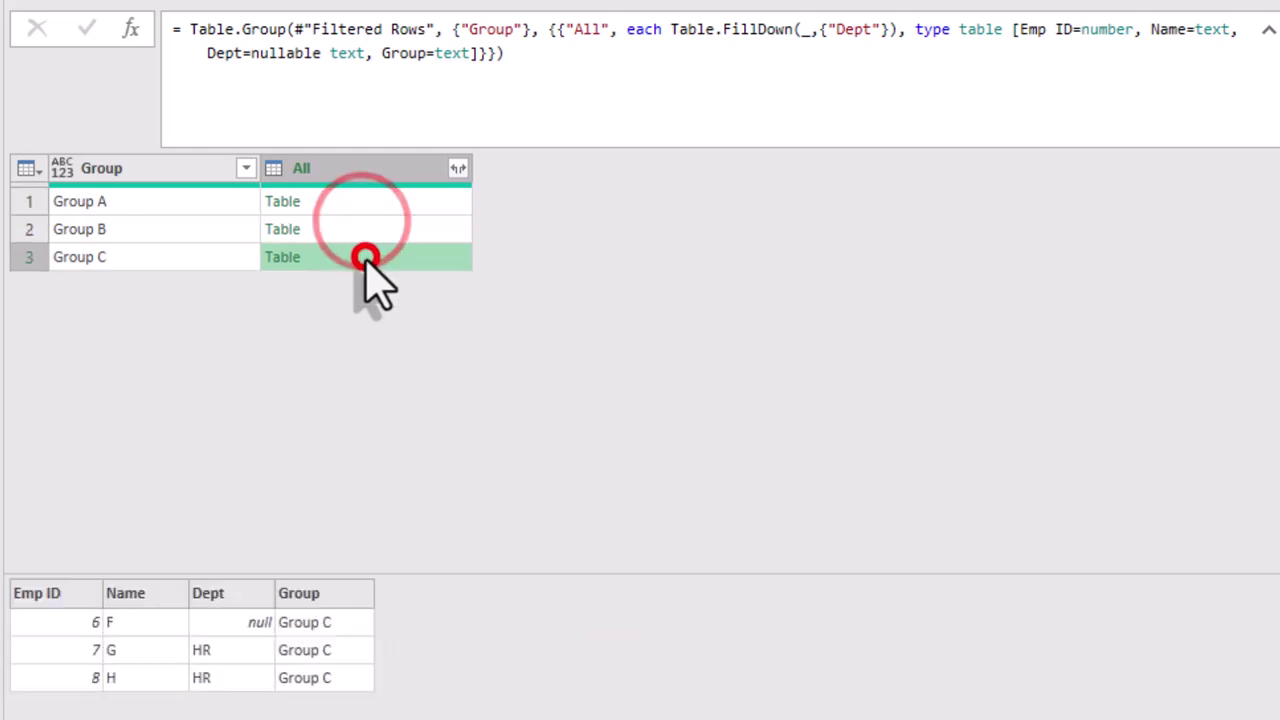
pyautogui.click(246, 618)
pyautogui.click(667, 30)
# Wrap the fill-down expression in Table.FillUp(…,{"Dept"}) in the formula bar
pyautogui.write('Table.F')
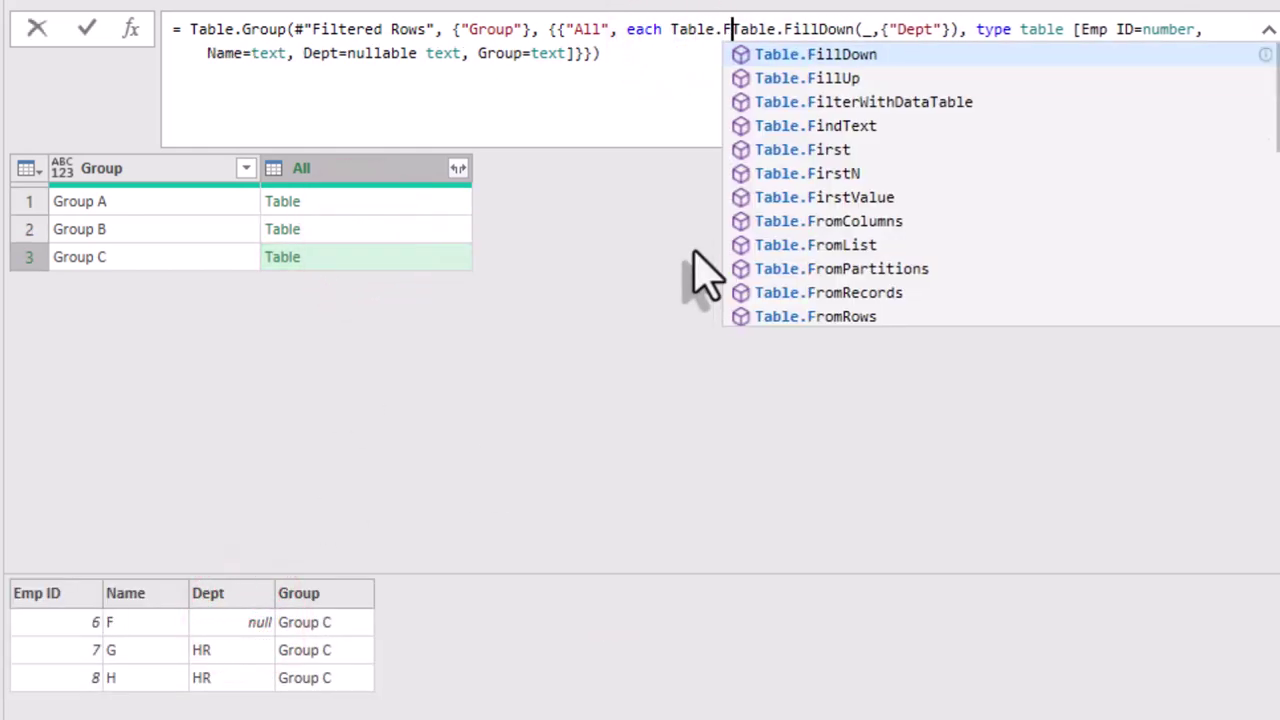
pyautogui.write('illUp(')
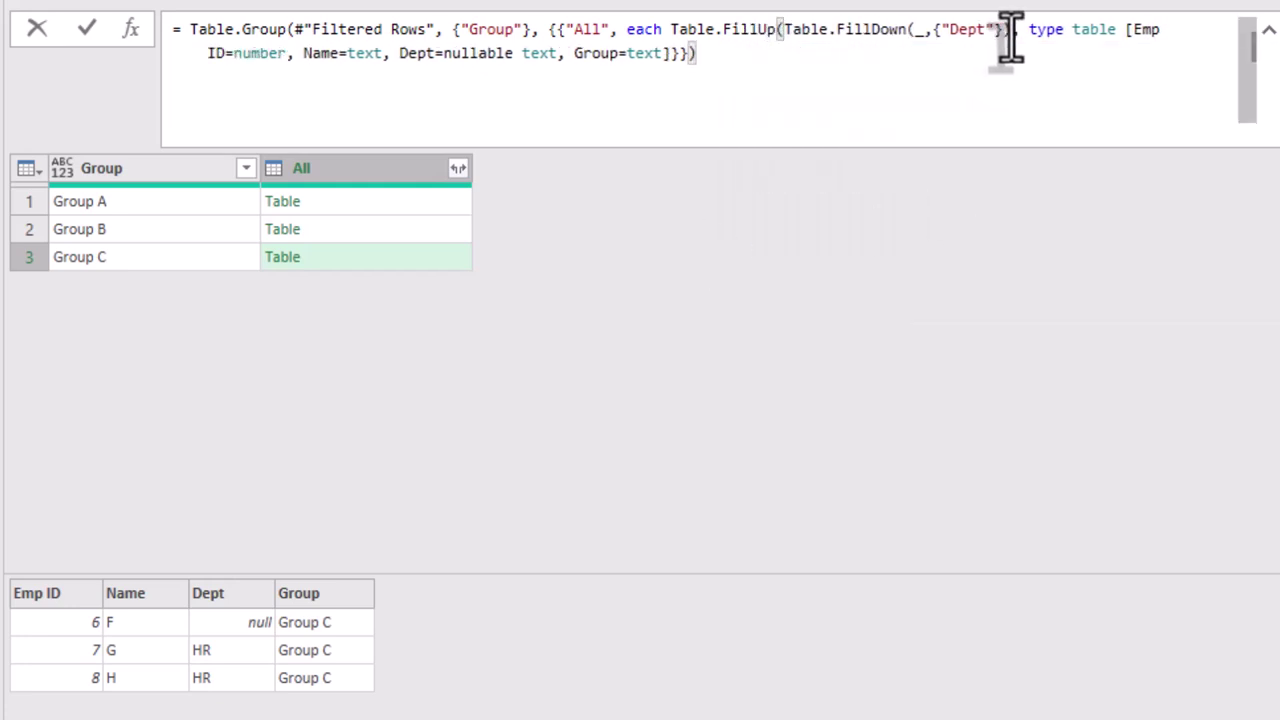
pyautogui.click(1005, 30)
pyautogui.write(')')
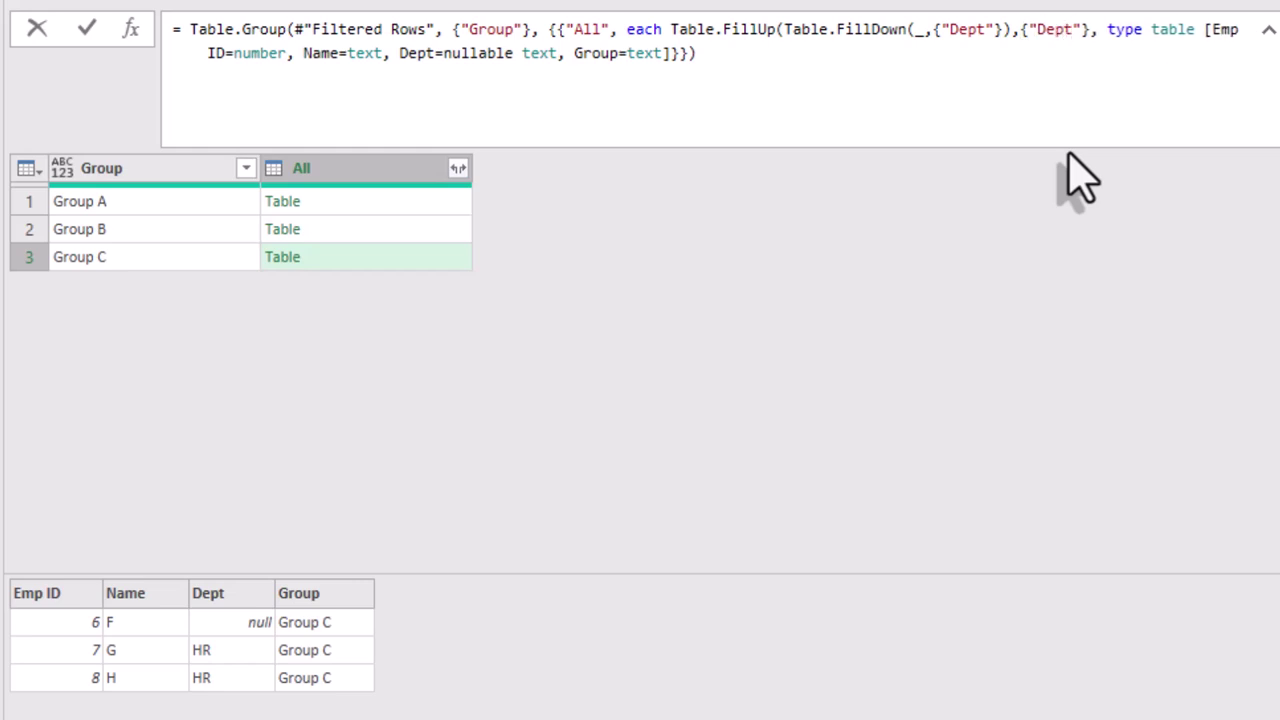
pyautogui.write(')')
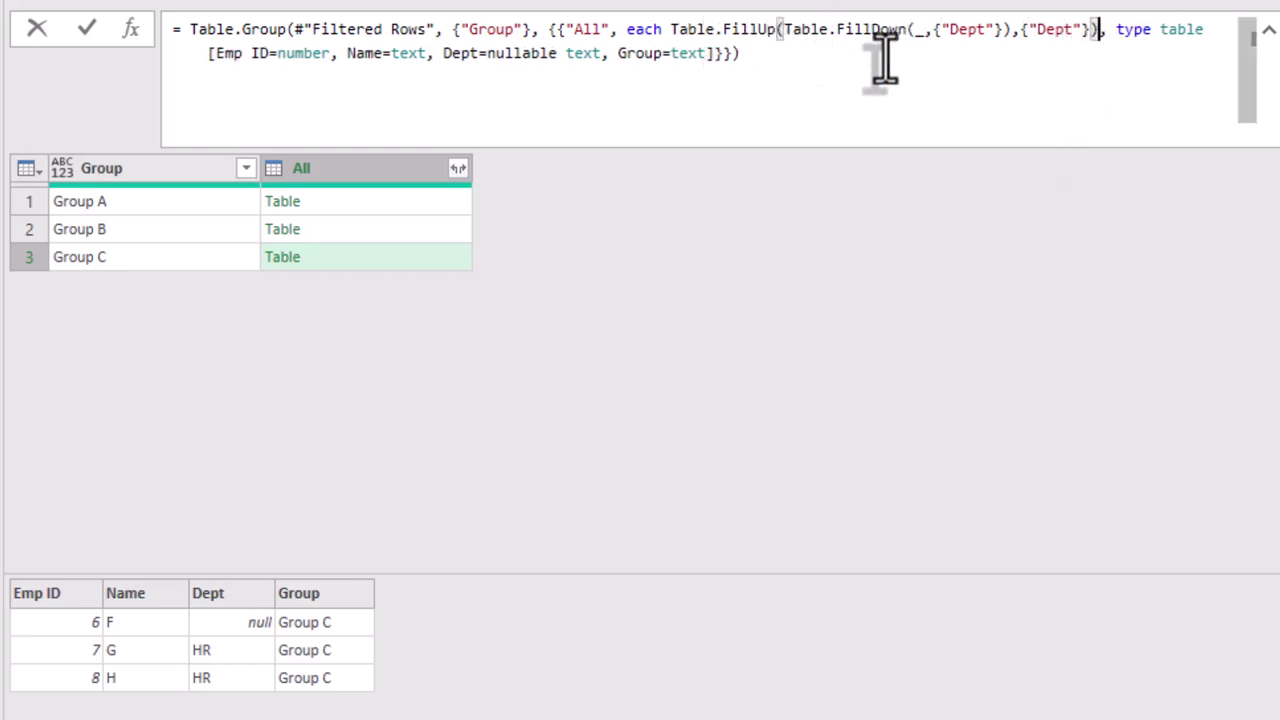
pyautogui.click(889, 323)
# Preview the Group A, B and C tables, confirming every Group C employee shows HR
pyautogui.click(352, 199)
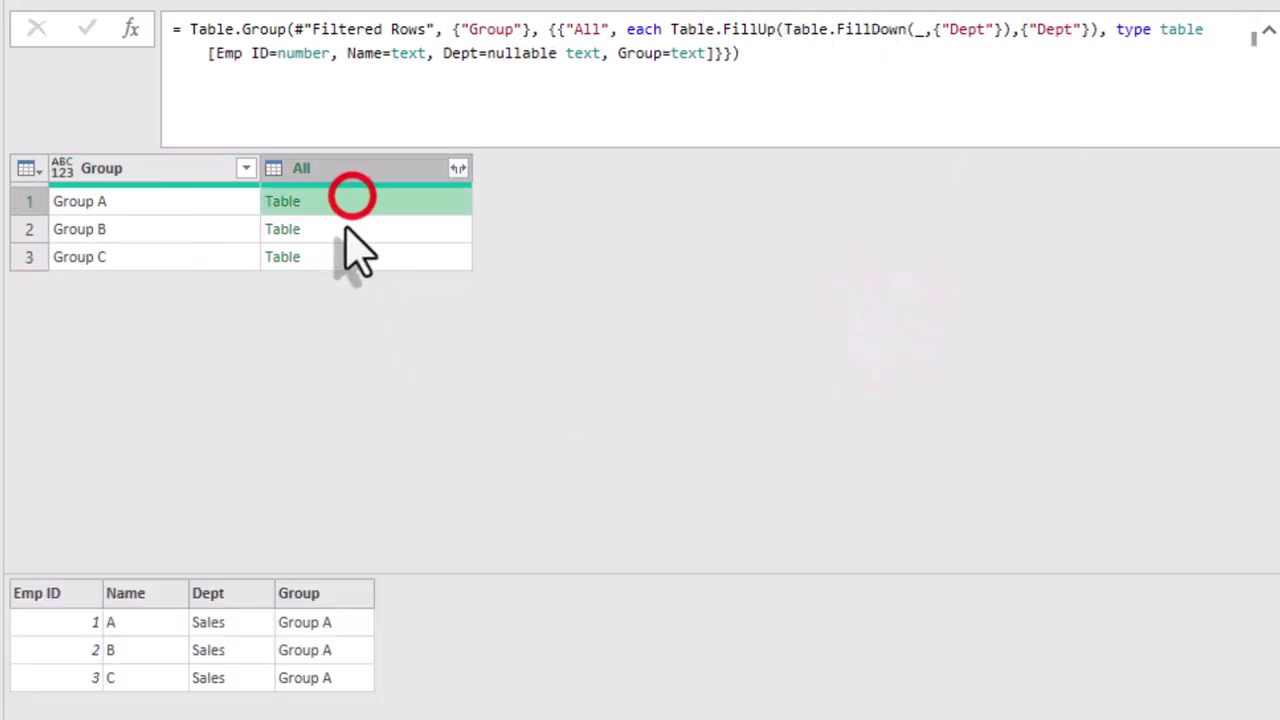
pyautogui.click(346, 229)
pyautogui.click(349, 257)
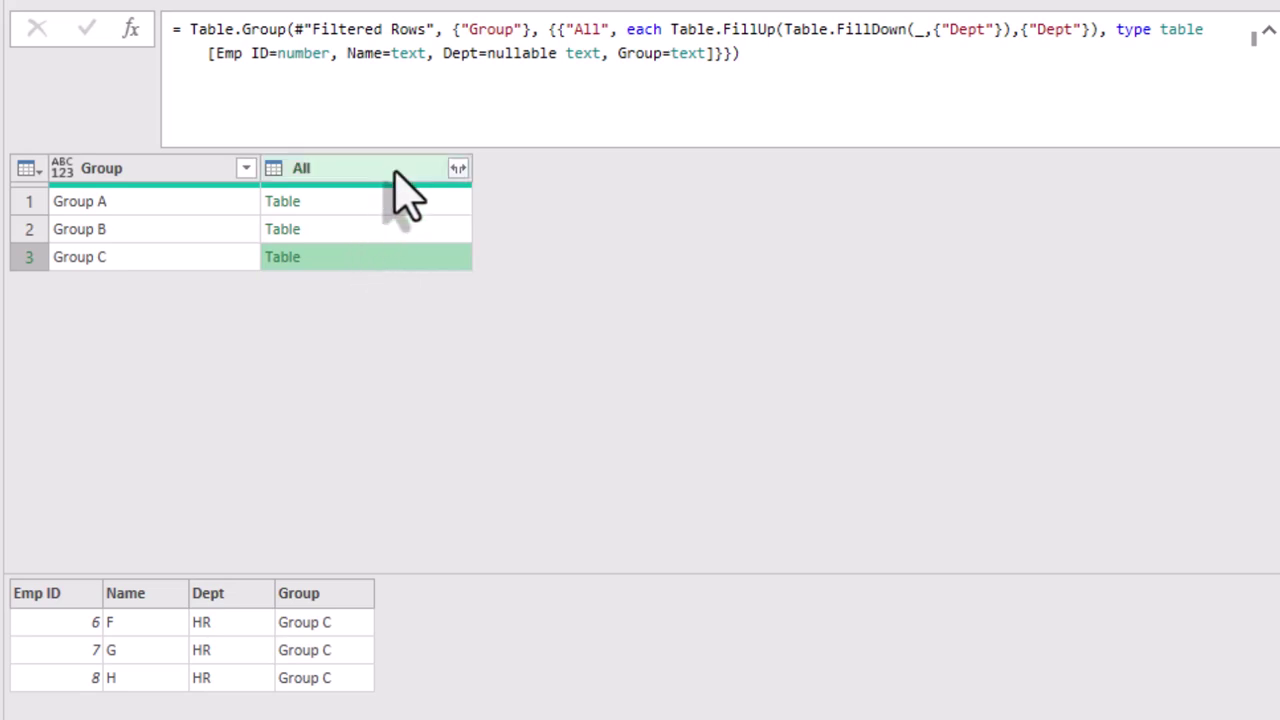
# Append [All] to the Table.Group formula and preview the three tables in the resulting list
pyautogui.click(823, 60)
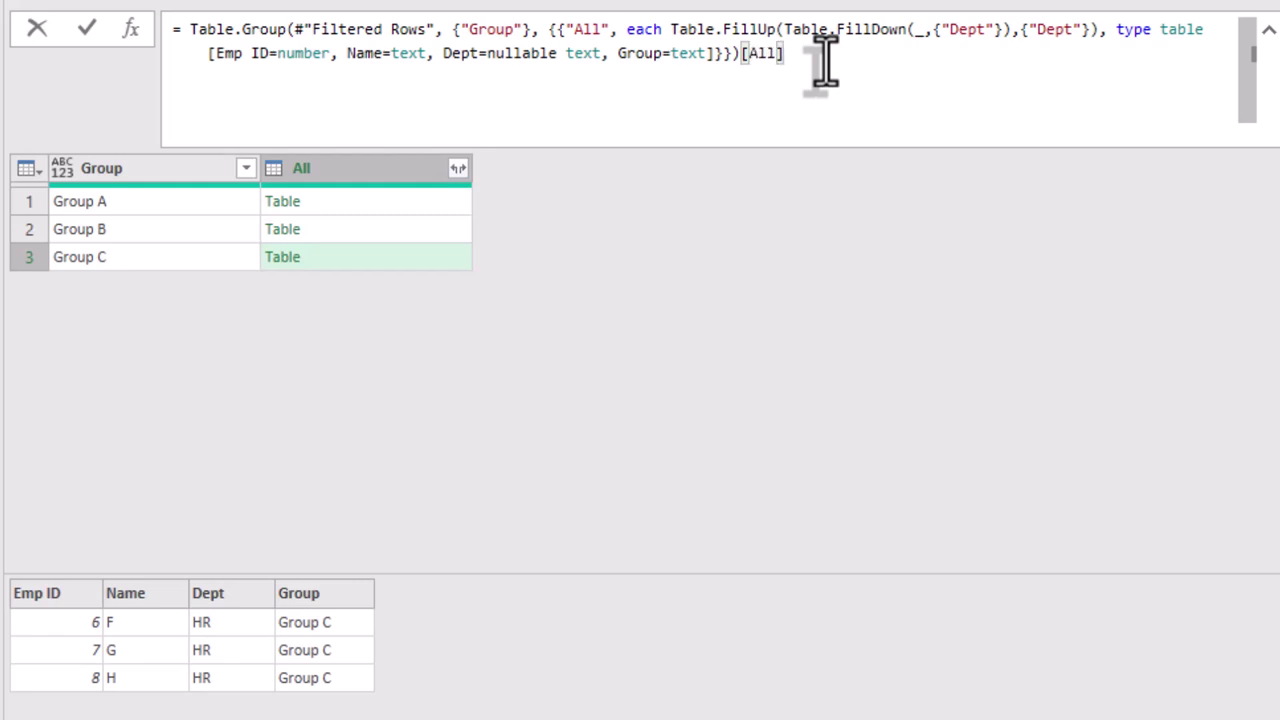
pyautogui.write('[All]')
pyautogui.click(769, 249)
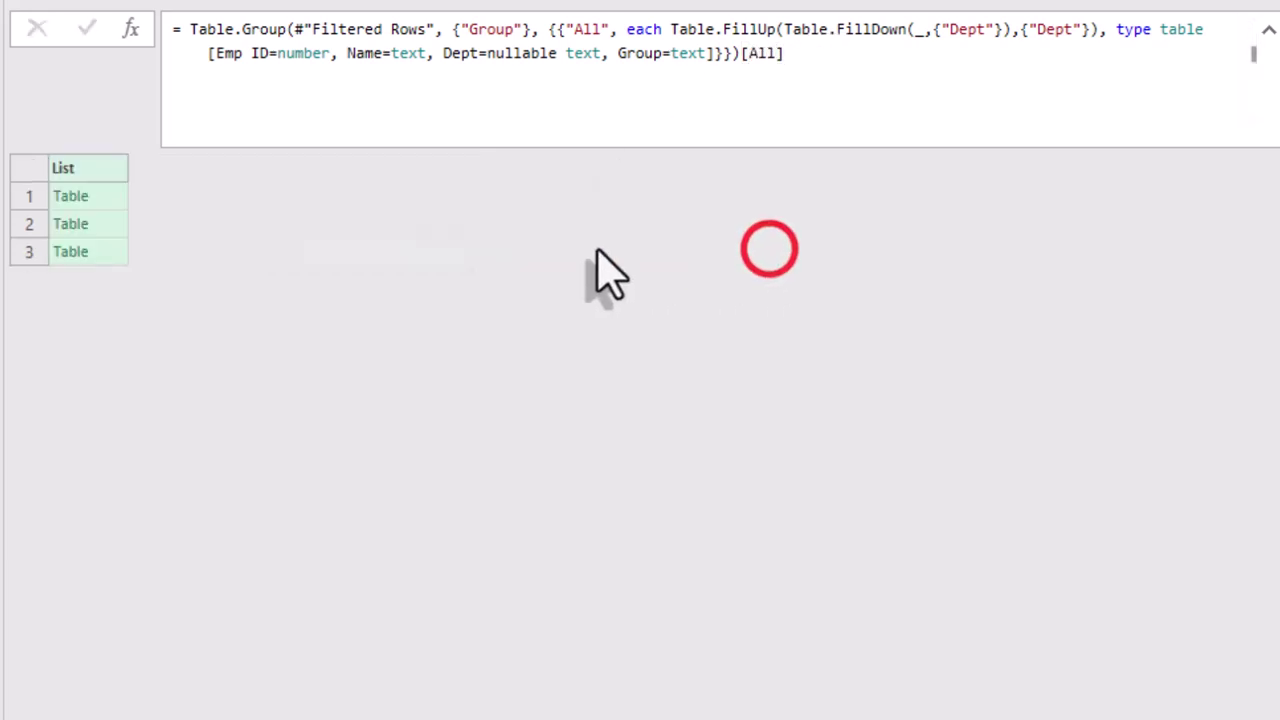
pyautogui.click(104, 194)
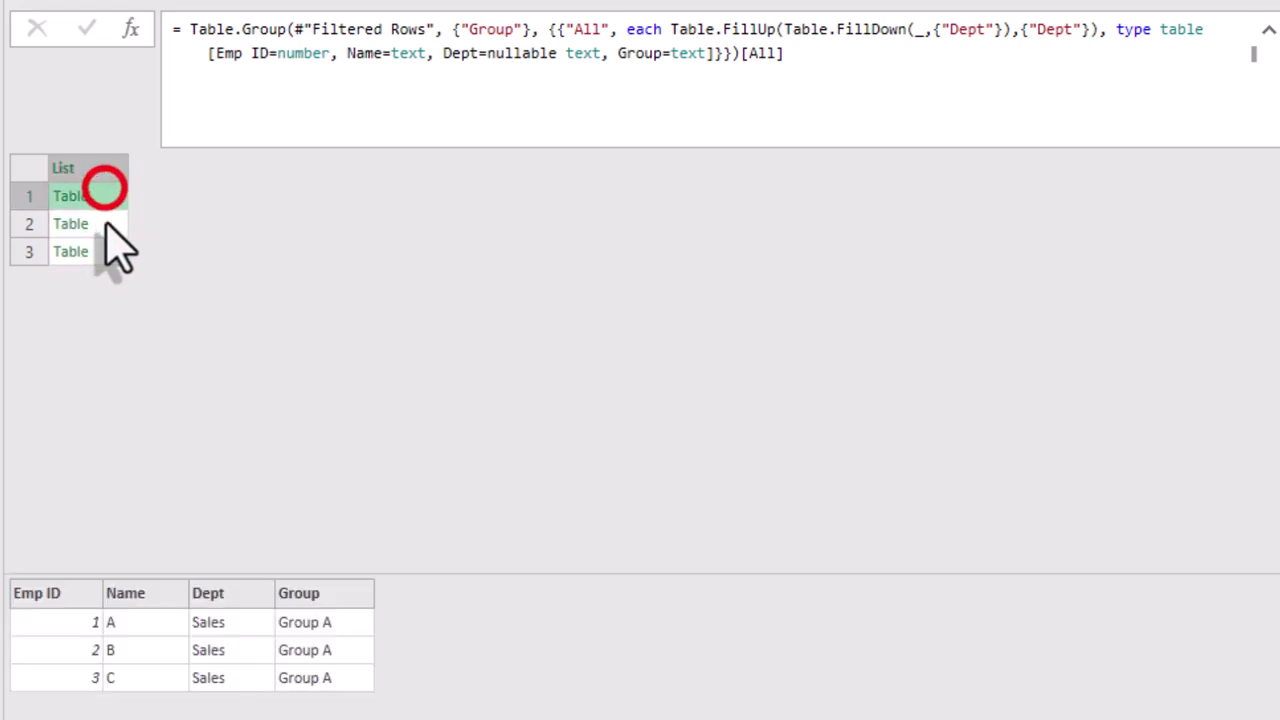
pyautogui.click(106, 223)
pyautogui.click(106, 252)
pyautogui.click(187, 29)
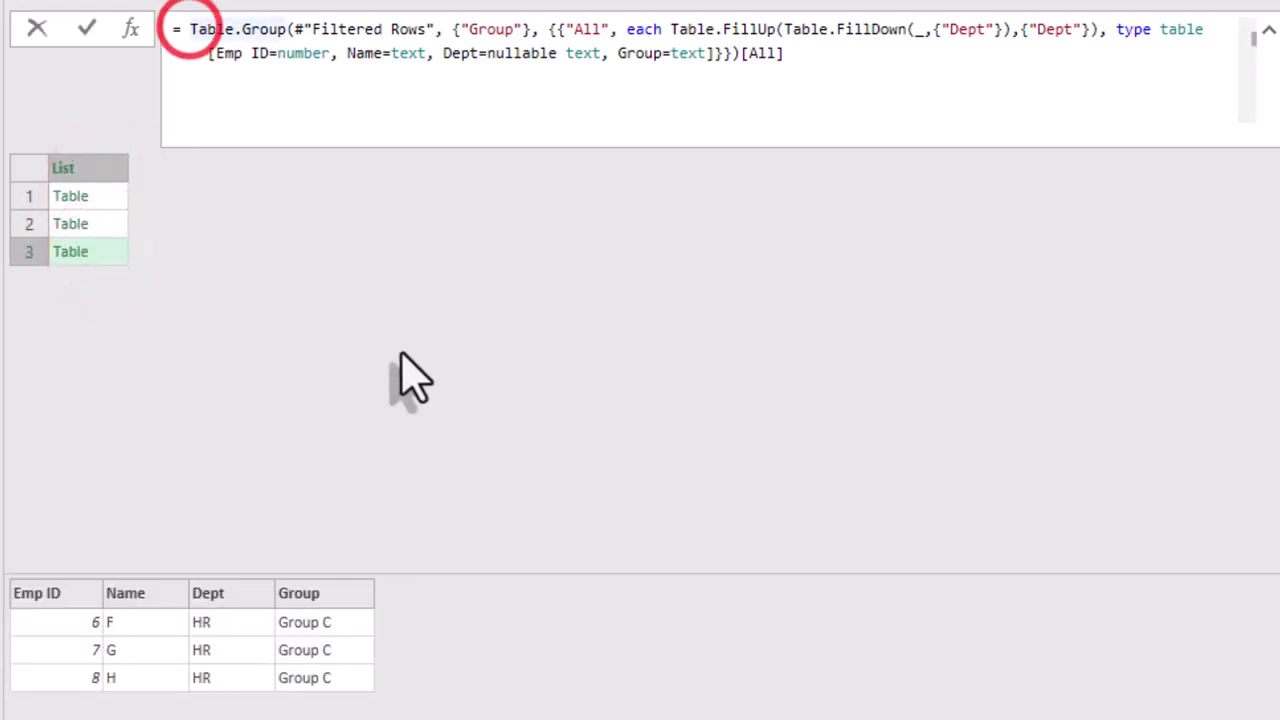
# Wrap the entire formula in Table.Combine( … ) to get one flat employee table
pyautogui.write('Table.Combine(')
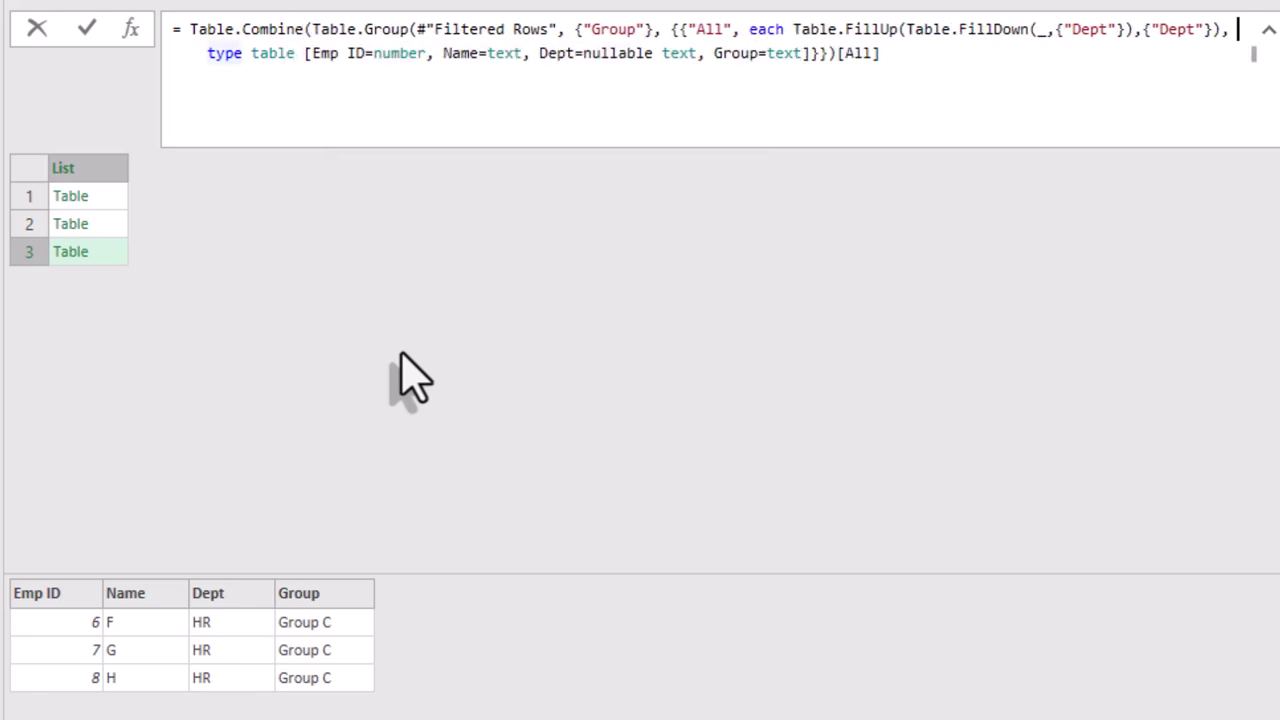
pyautogui.click(694, 363)
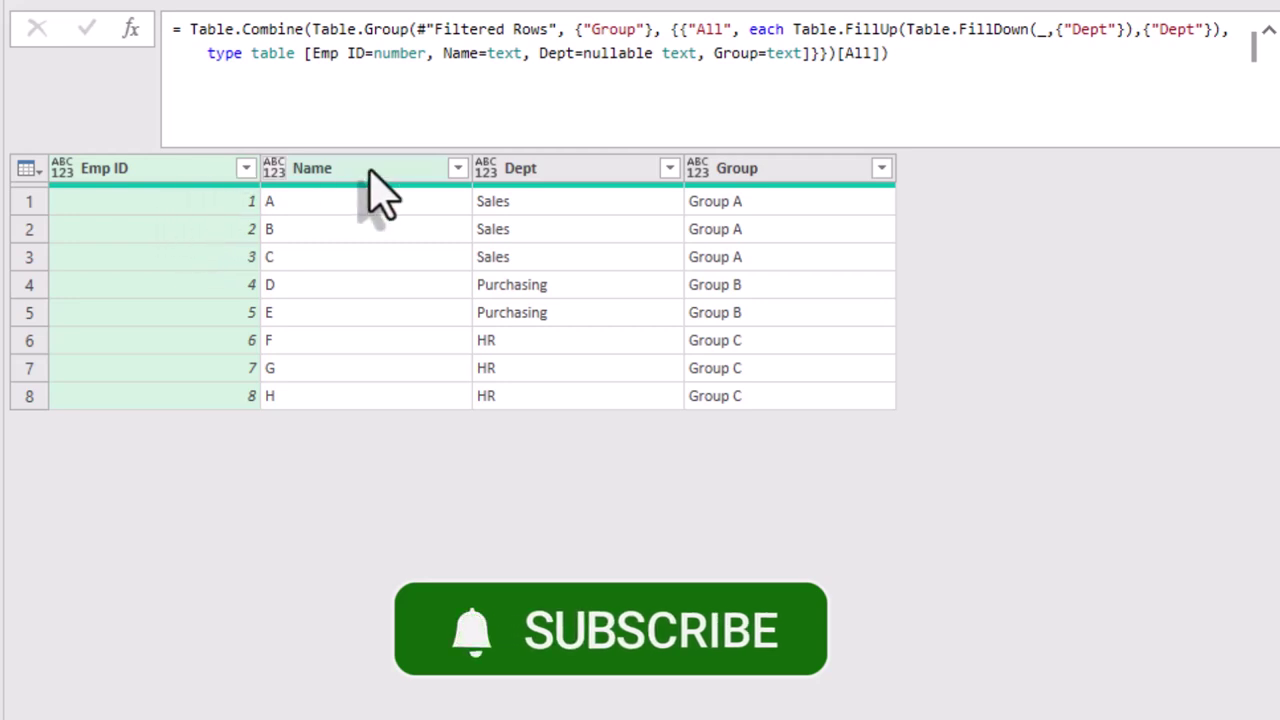